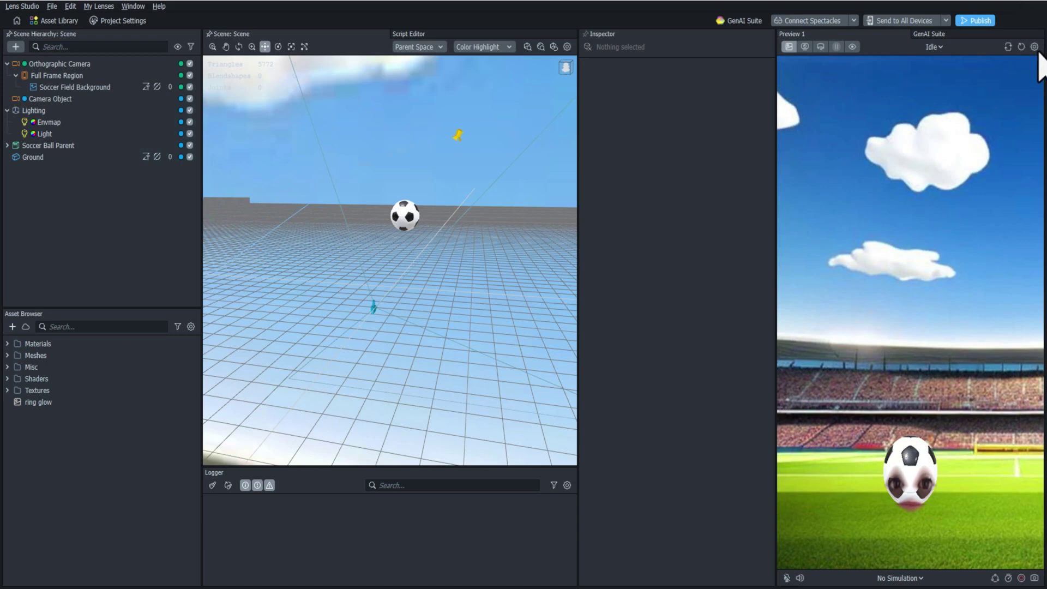
- Reset the lens preview and import the Primitive Pack asset from the Asset Library
click(1021, 47)
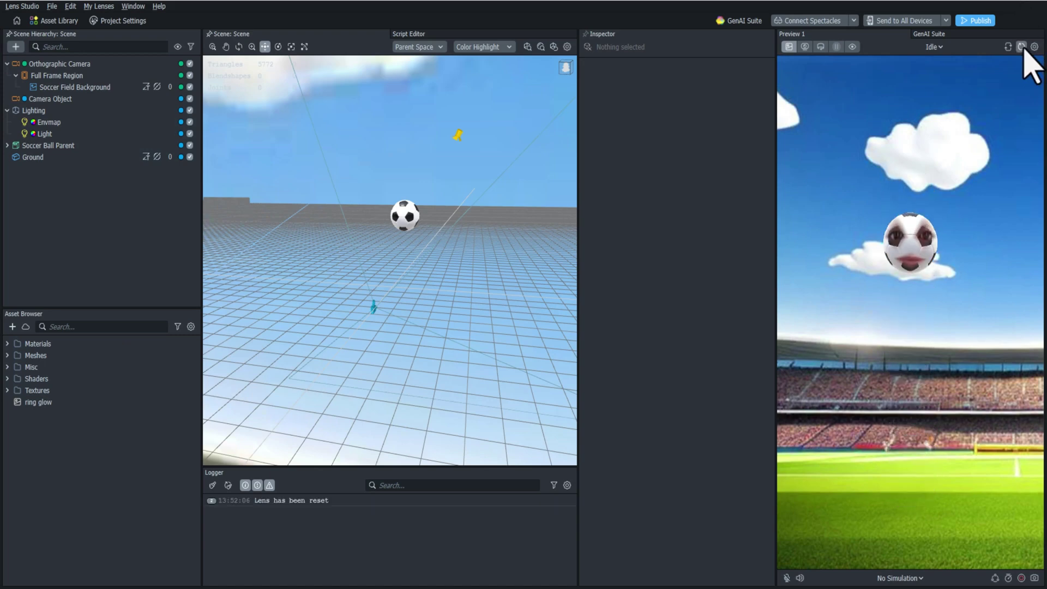
click(1021, 47)
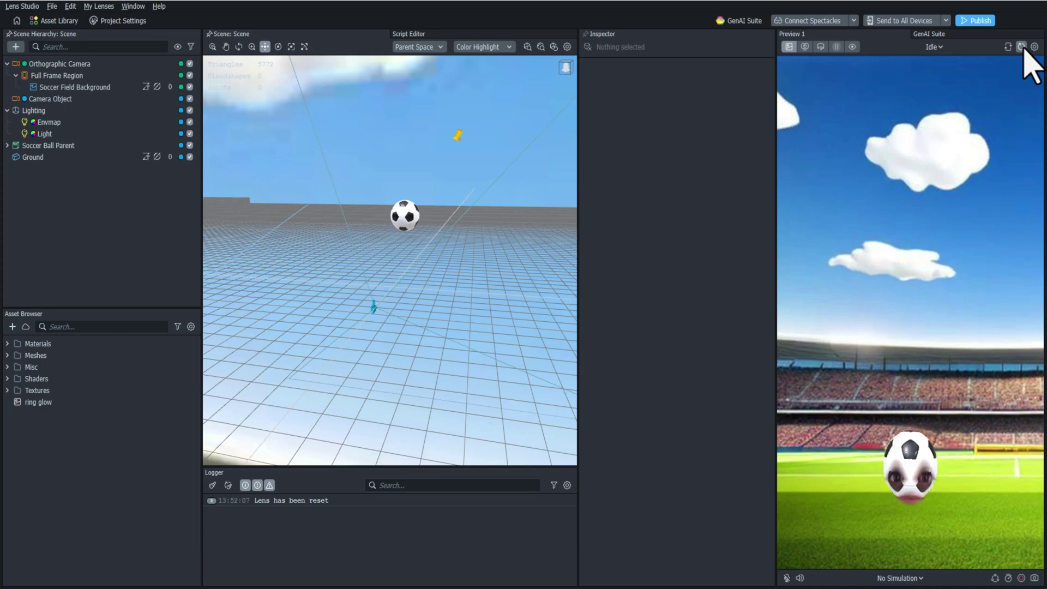
click(59, 20)
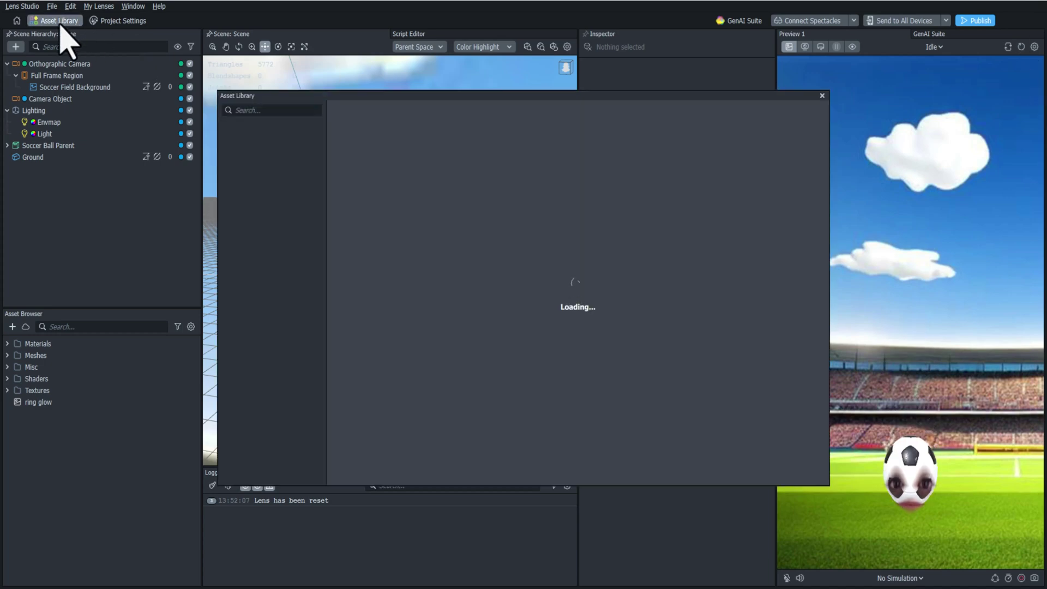
text(primitive)
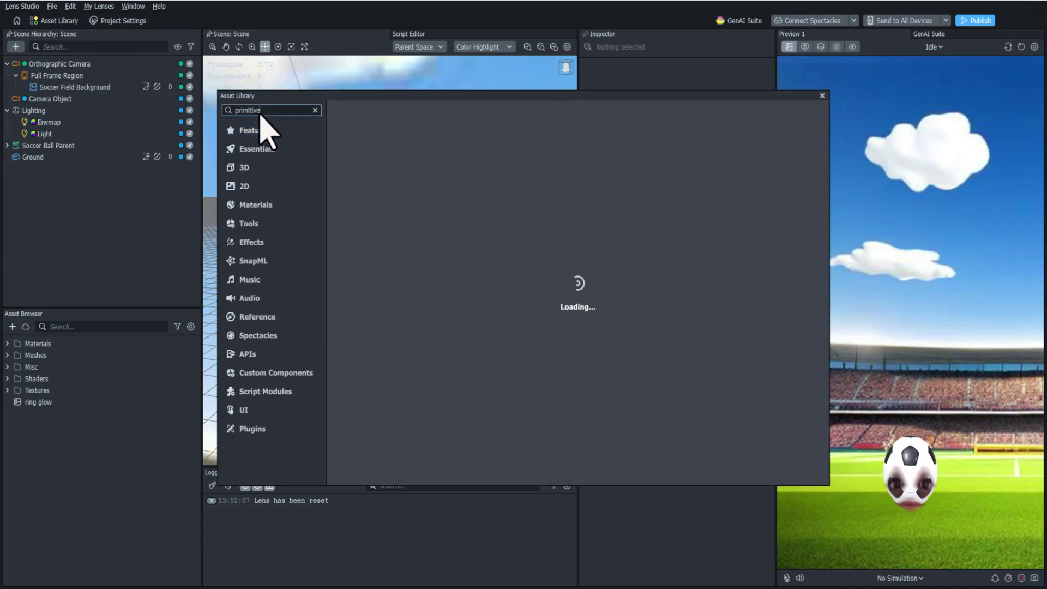
mouse_move(654, 206)
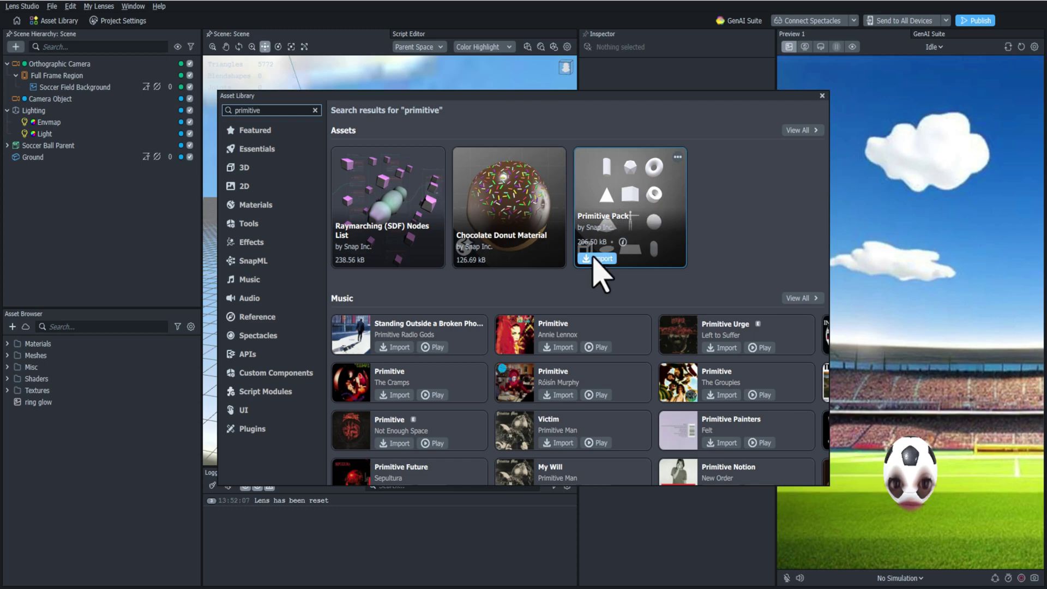
click(596, 258)
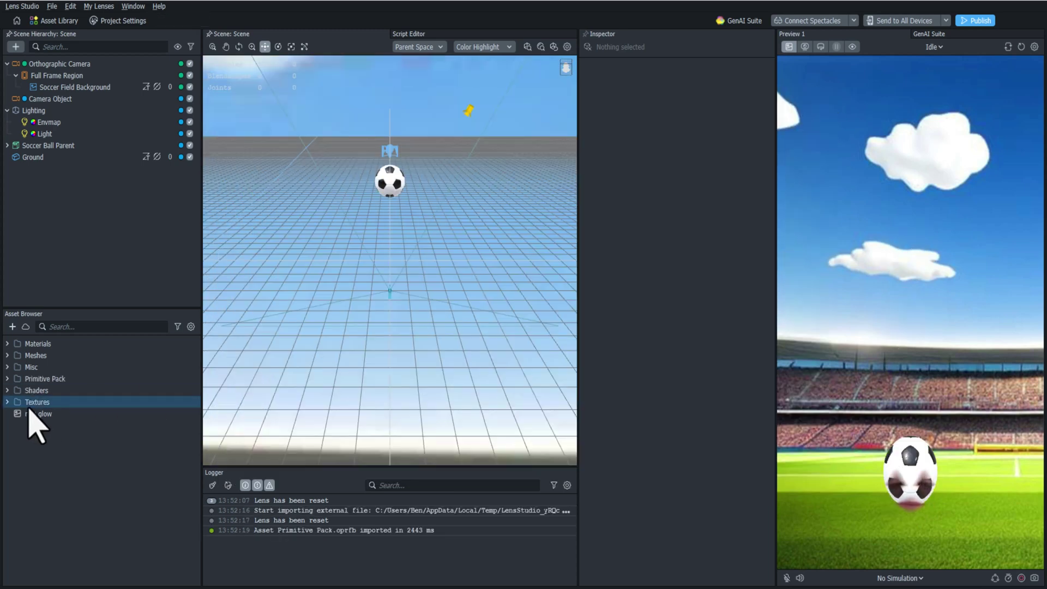
- Add the Primitive Pack prefab to the scene, keeping only its Tube as a standalone object and deleting the rest of the pack
click(7, 378)
drag(60, 413, 71, 165)
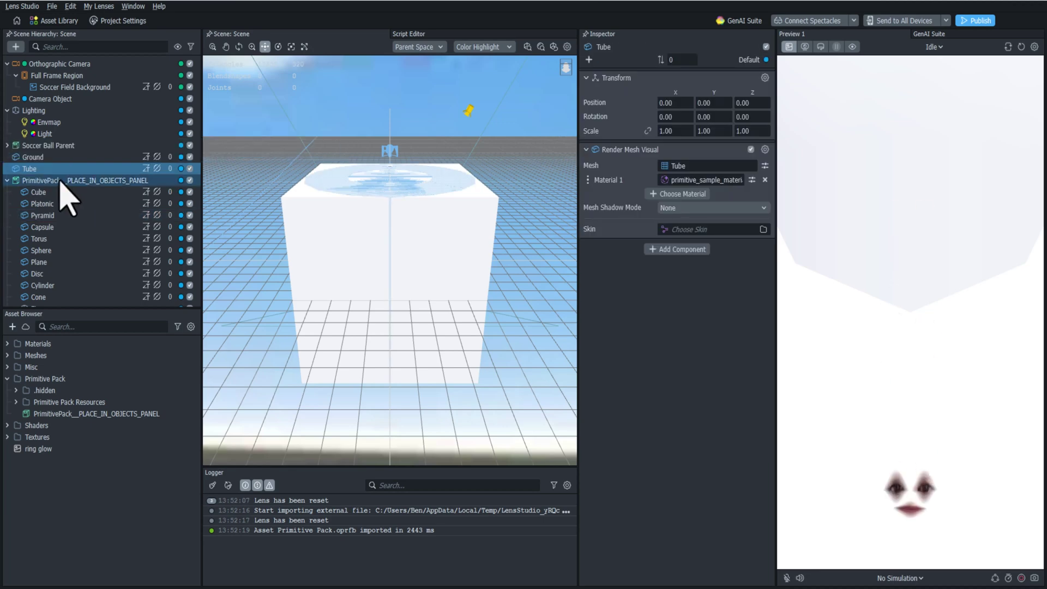
click(61, 181)
key(Delete)
- Set the Tube's X rotation to 90 and its scale to 0.25 on all axes
click(33, 168)
click(672, 116)
text(9)
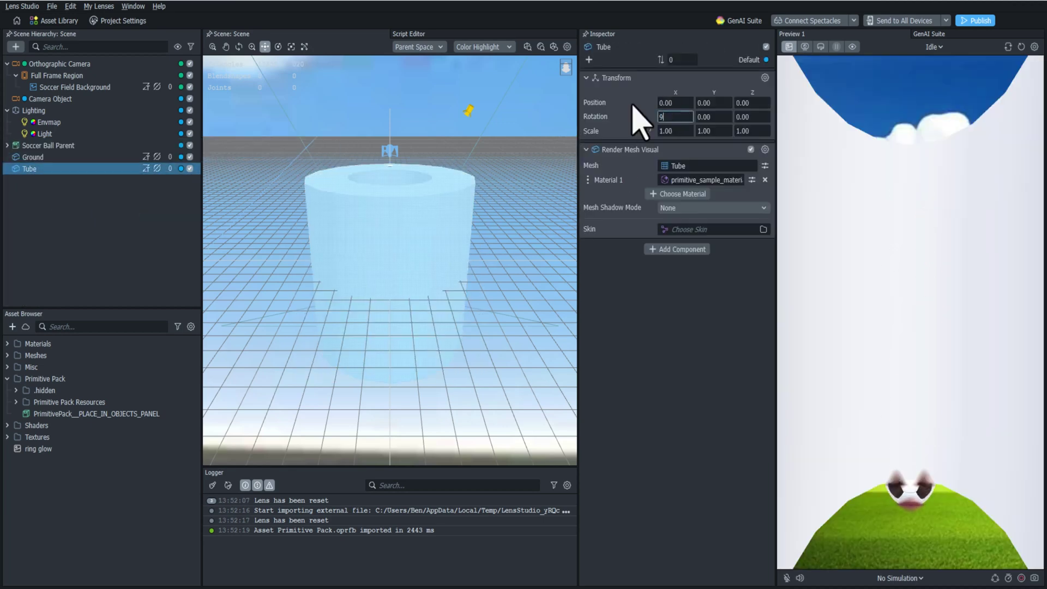
text(0)
key(Return)
click(668, 131)
text(0.25)
key(Return)
- Set the Tube's Z position to -40
right_drag(472, 220, 363, 206)
click(760, 104)
text(-40)
key(Return)
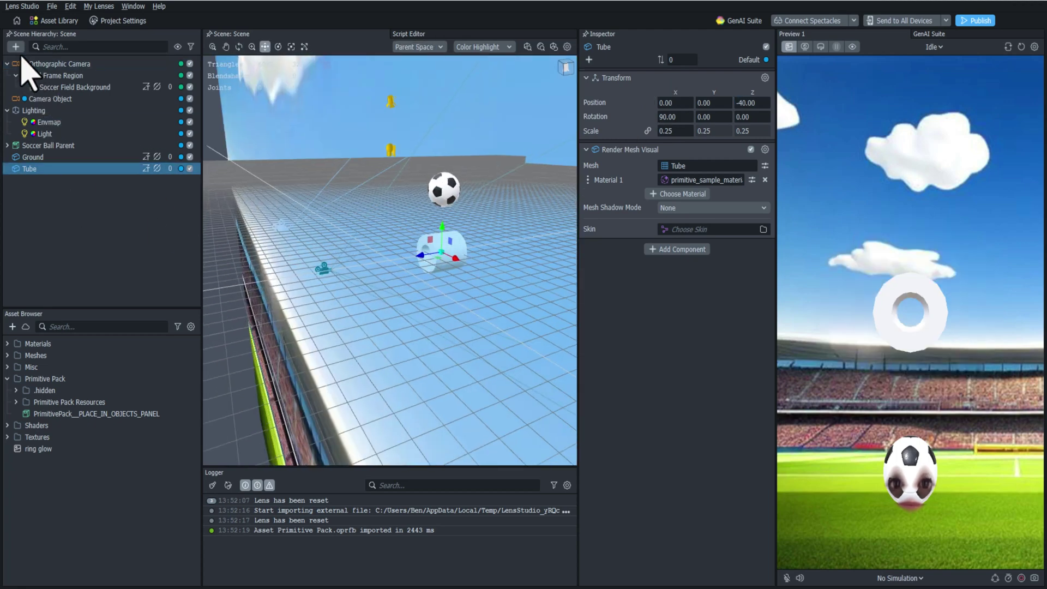
- Add an Image object under the Tube and set its X rotation to 90
click(16, 47)
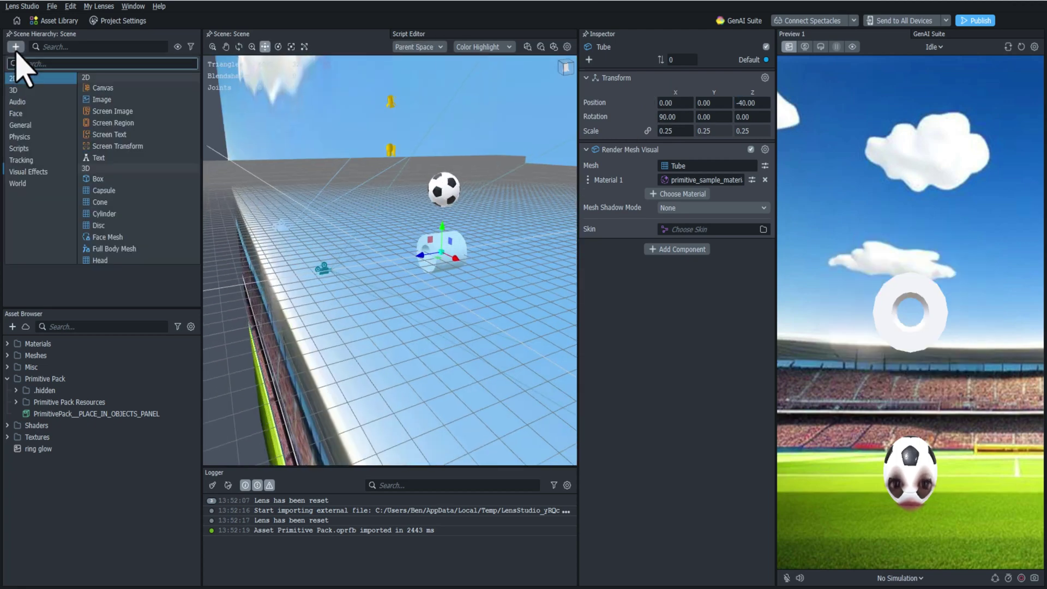
click(103, 99)
right_drag(390, 229, 380, 129)
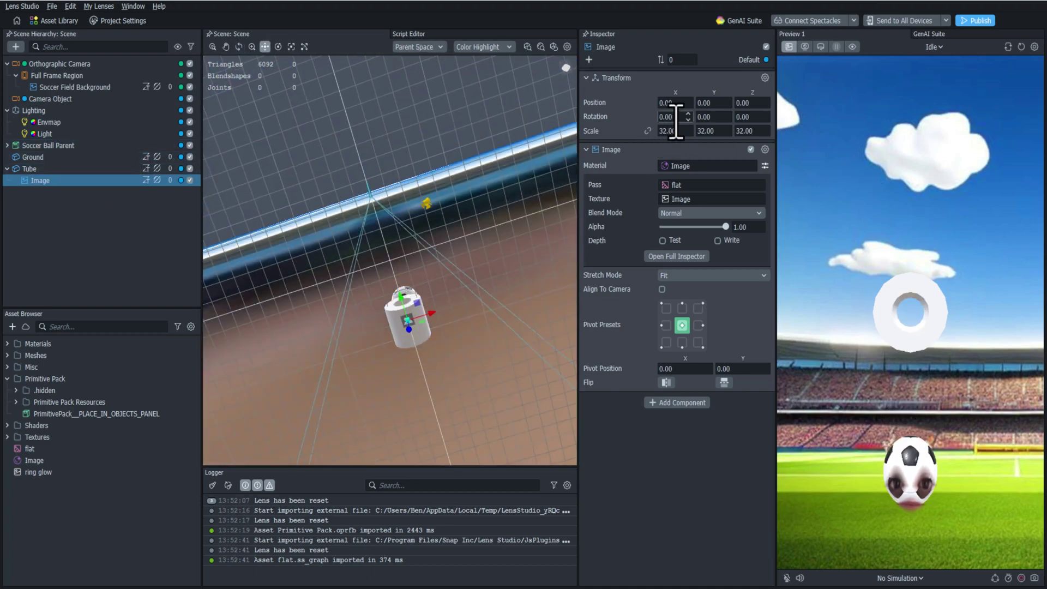
key(Return)
right_drag(406, 314, 422, 409)
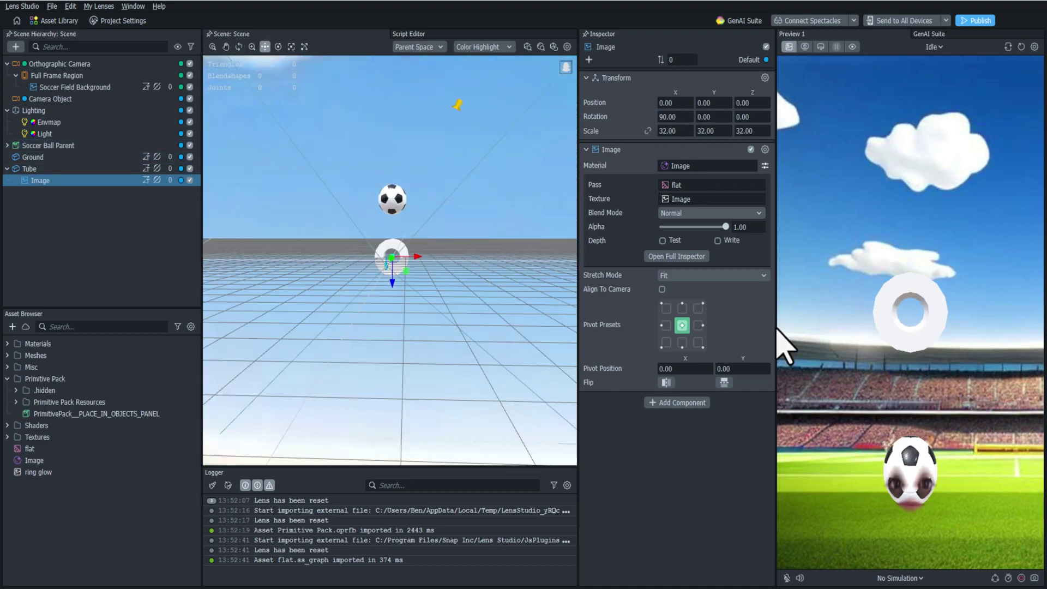
- Enable Two Sided on the Image material and assign the ring glow texture to the Image object
click(38, 460)
click(662, 124)
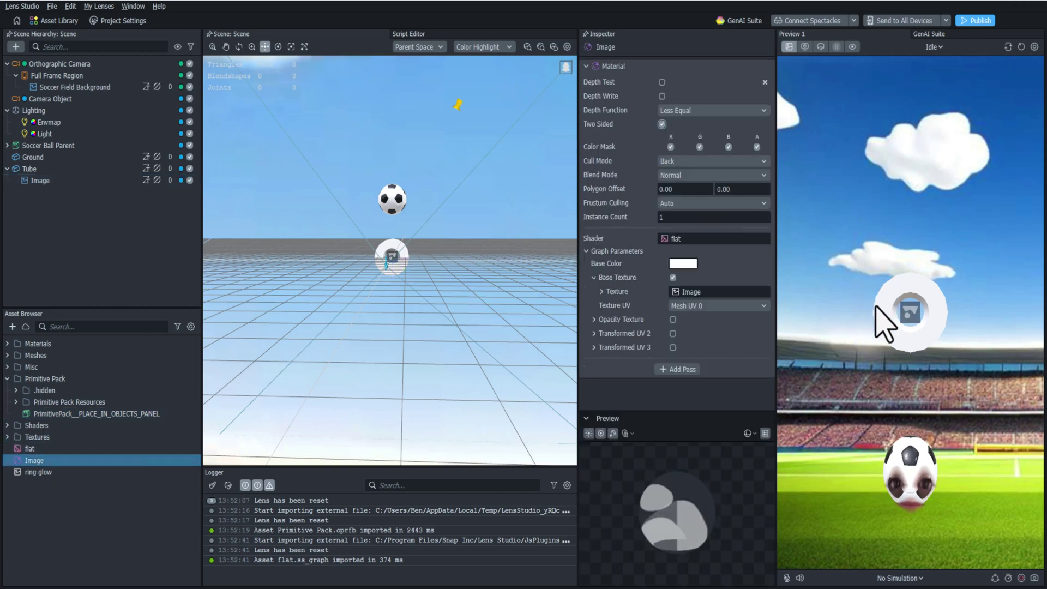
click(50, 472)
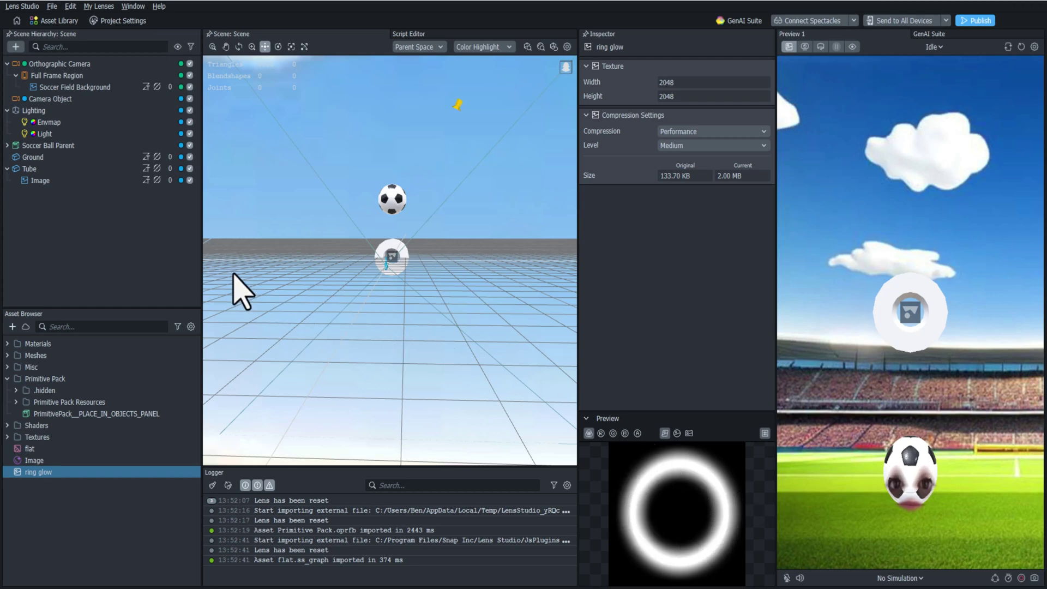
click(58, 184)
drag(41, 472, 692, 205)
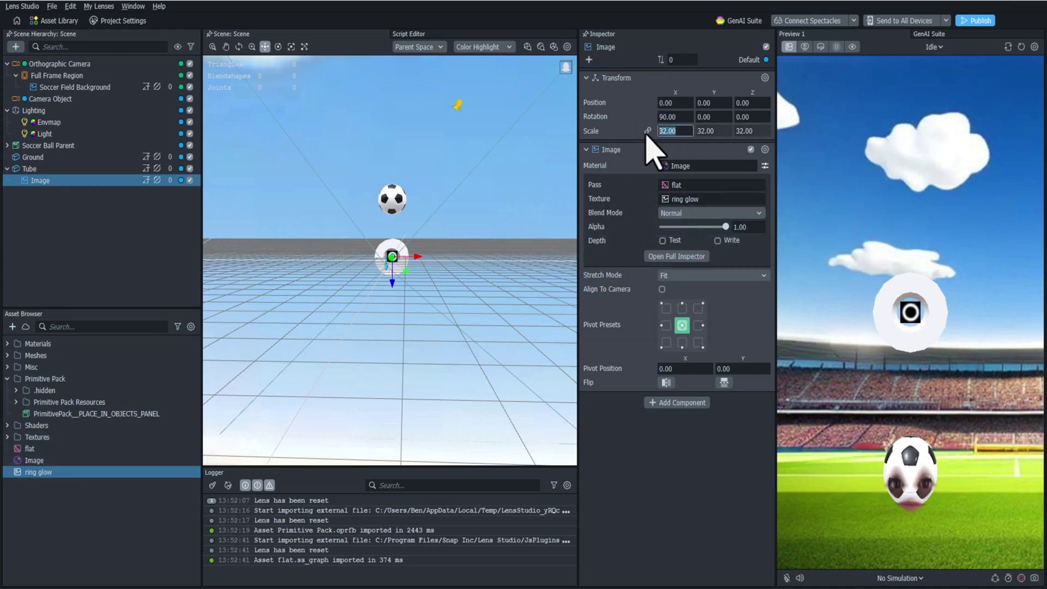
- Set the Image object's blend mode to Add and its scale to 130 on all axes
click(709, 213)
click(720, 210)
drag(679, 132, 659, 130)
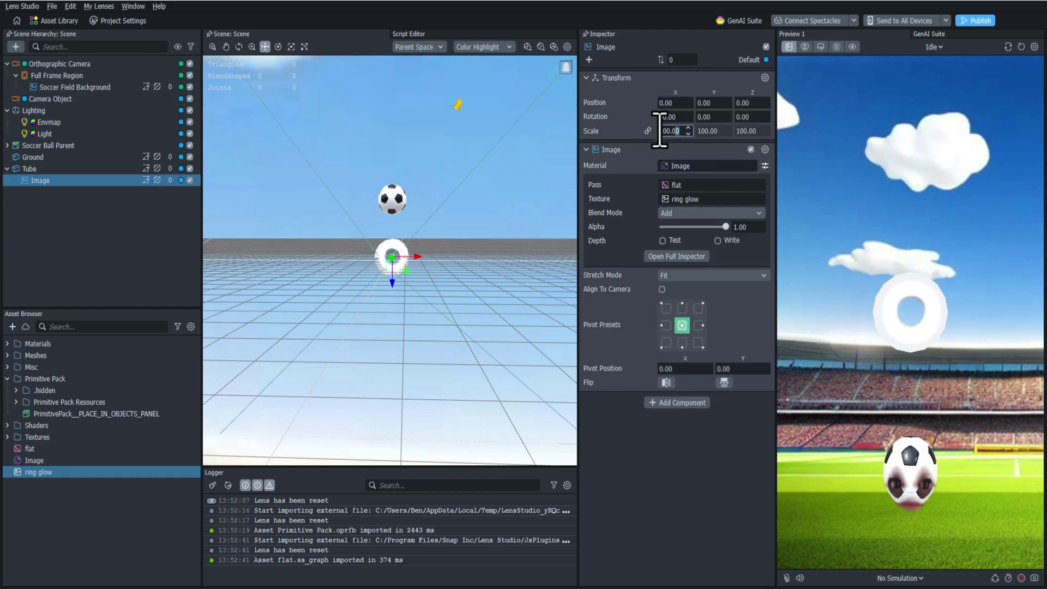
text(130)
key(Return)
- Flatten the Tube into a thin ring by setting its Y scale to 0.01
alt+drag(538, 201, 436, 240)
alt+right_drag(436, 241, 494, 245)
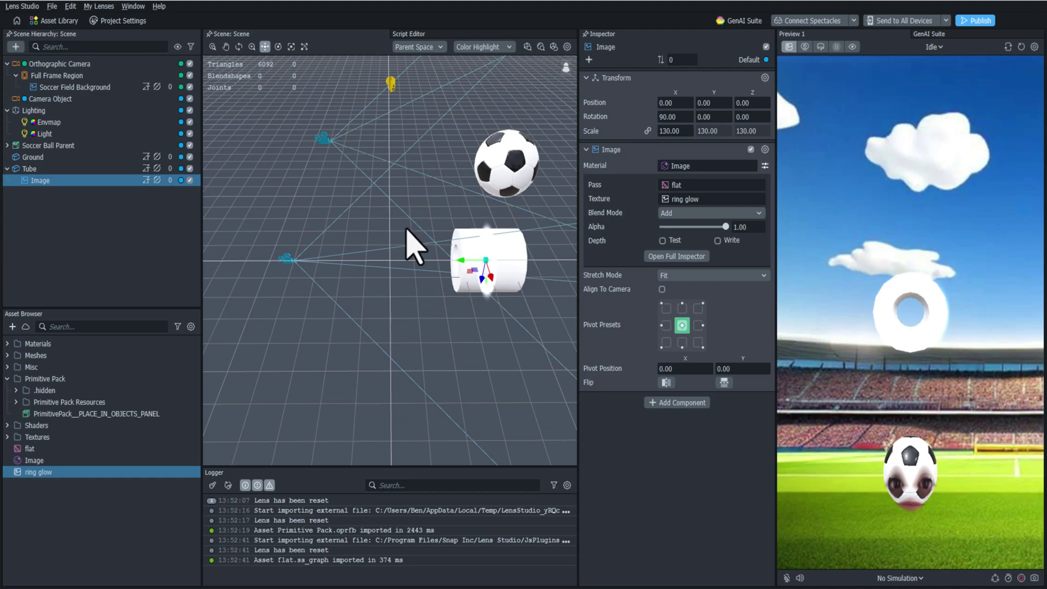
click(50, 169)
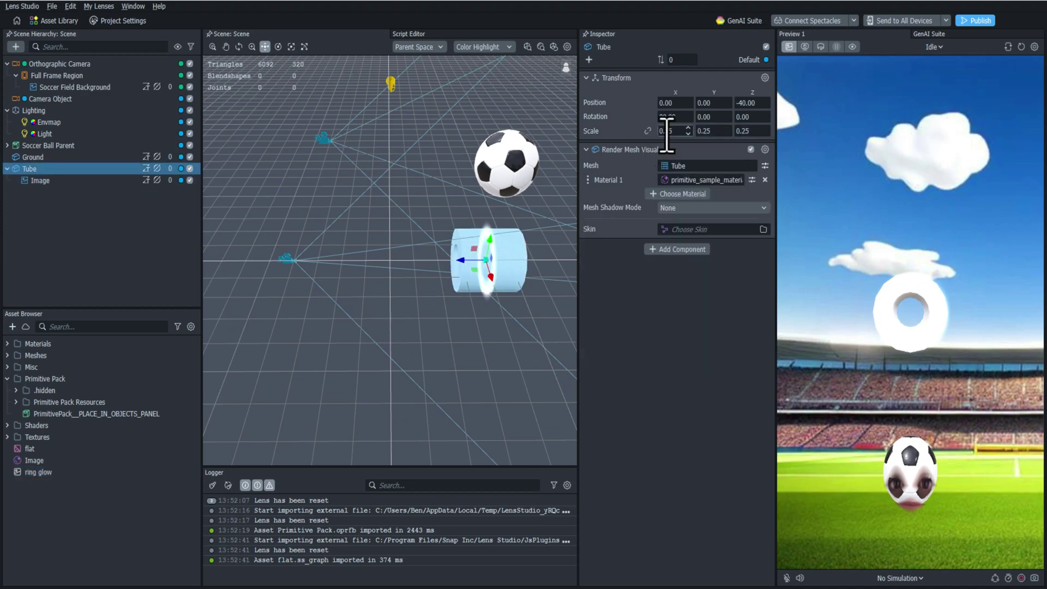
key(Return)
alt+drag(510, 245, 540, 223)
- Rename the Image object under the Tube as Glow and duplicate it
click(38, 182)
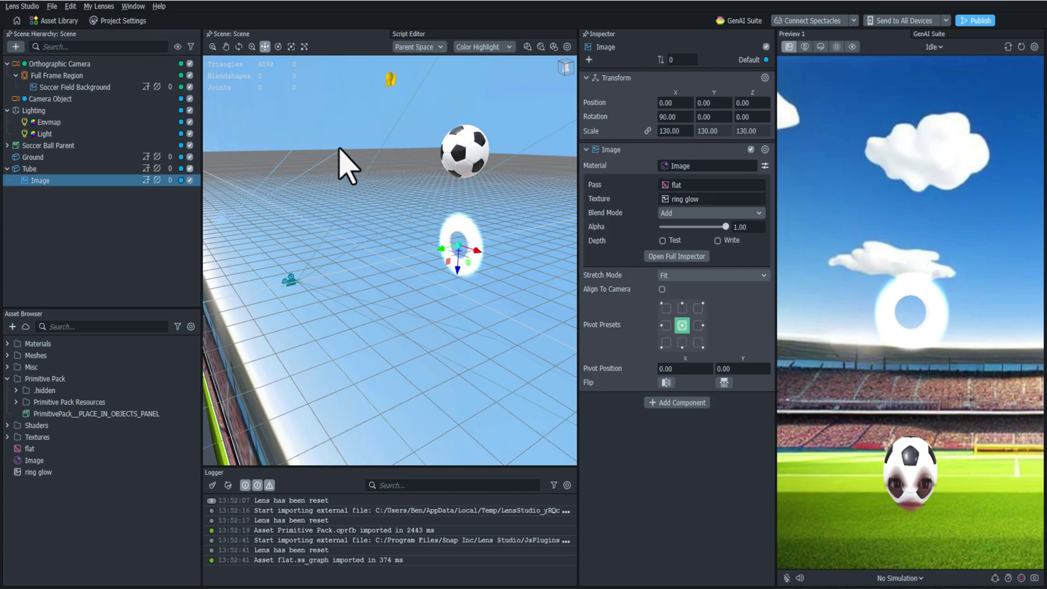
click(47, 183)
click(51, 218)
click(39, 185)
key(ctrl+d)
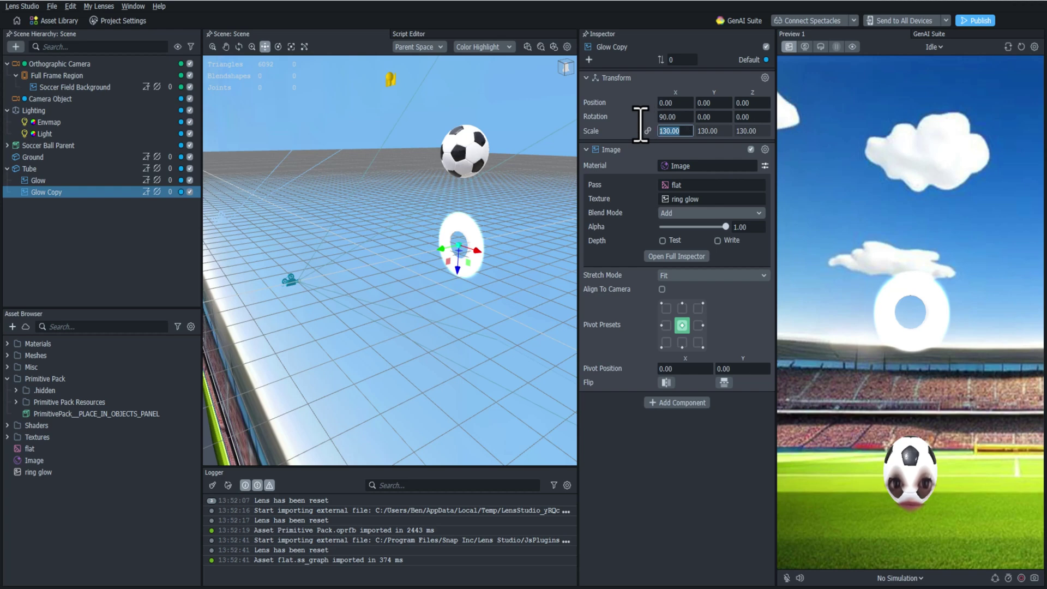
- Set the Glow Copy's scale to 80 on all axes and reduce its alpha to 0.56
text(80)
key(Return)
drag(725, 226, 697, 230)
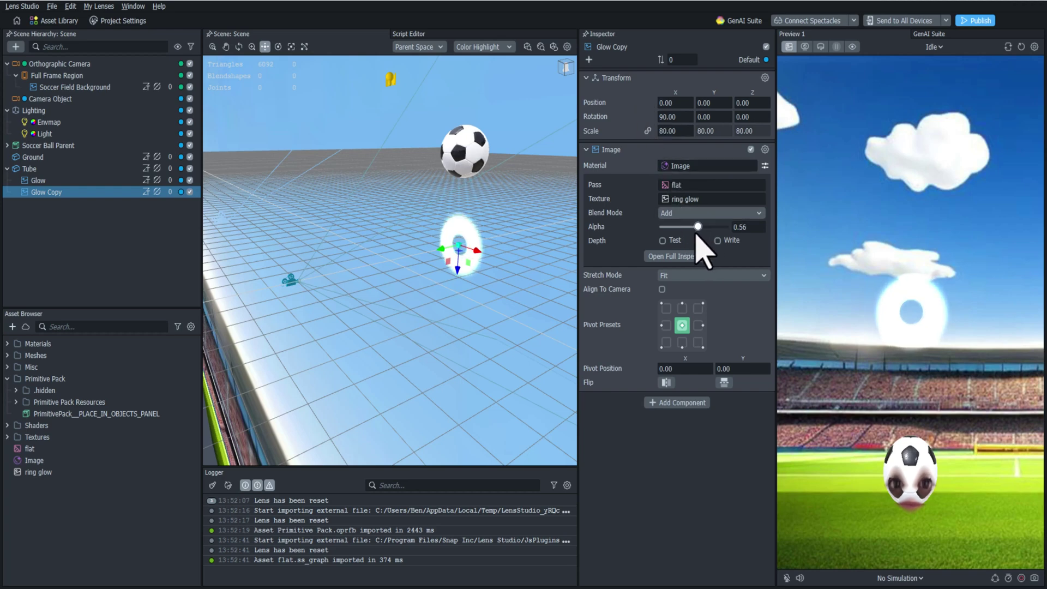
- Try moving the Tube together with its glow images in the scene, and undo the move
click(82, 169)
mouse_move(469, 236)
mouse_down()
mouse_move(470, 197)
mouse_move(406, 30)
mouse_move(509, 258)
mouse_move(477, 405)
mouse_move(436, 273)
mouse_move(472, 248)
mouse_up()
key(ctrl+z)
key(ctrl+z)
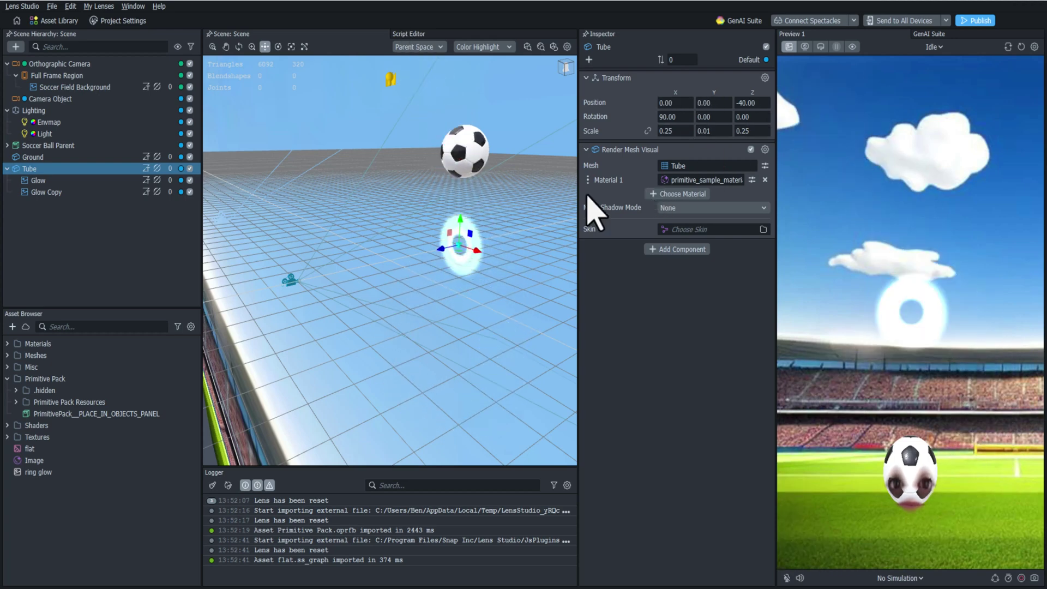
- Add a Physics Collider component to the Tube and set its shape type to Cylinder
click(61, 161)
click(61, 167)
click(673, 250)
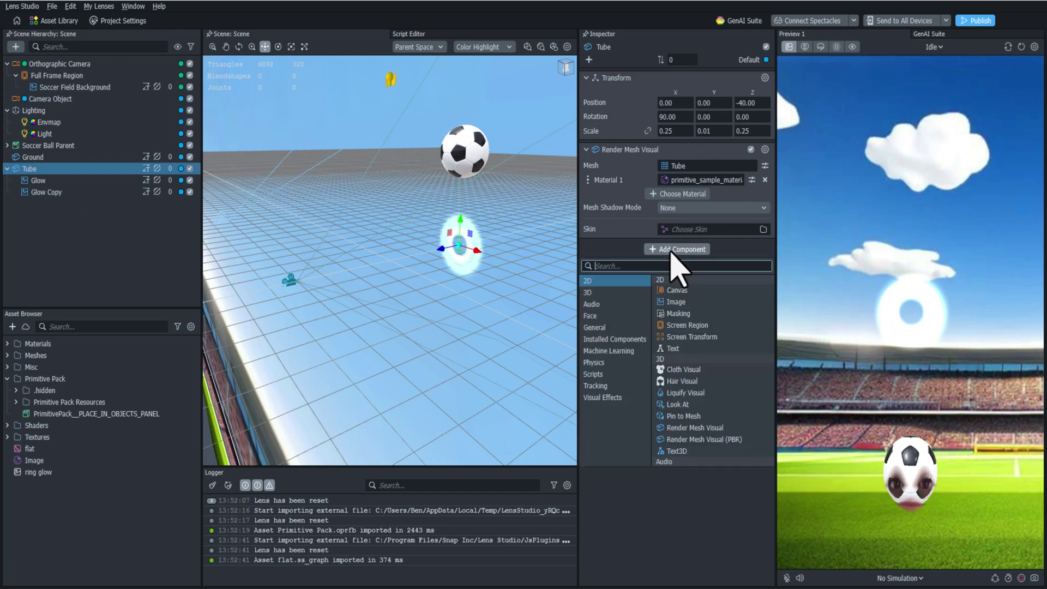
text(collid)
key(Return)
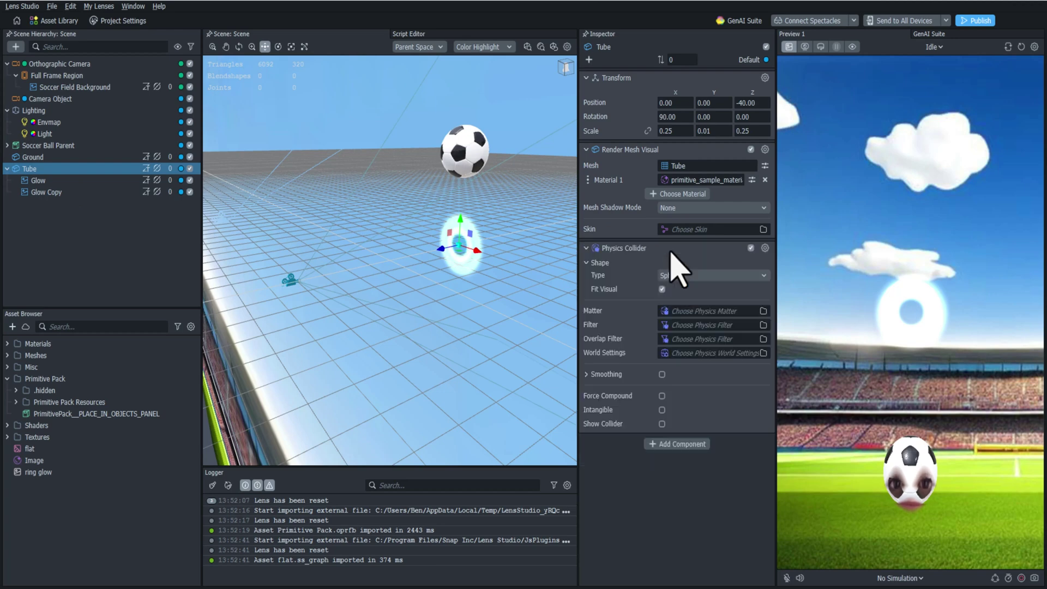
click(691, 275)
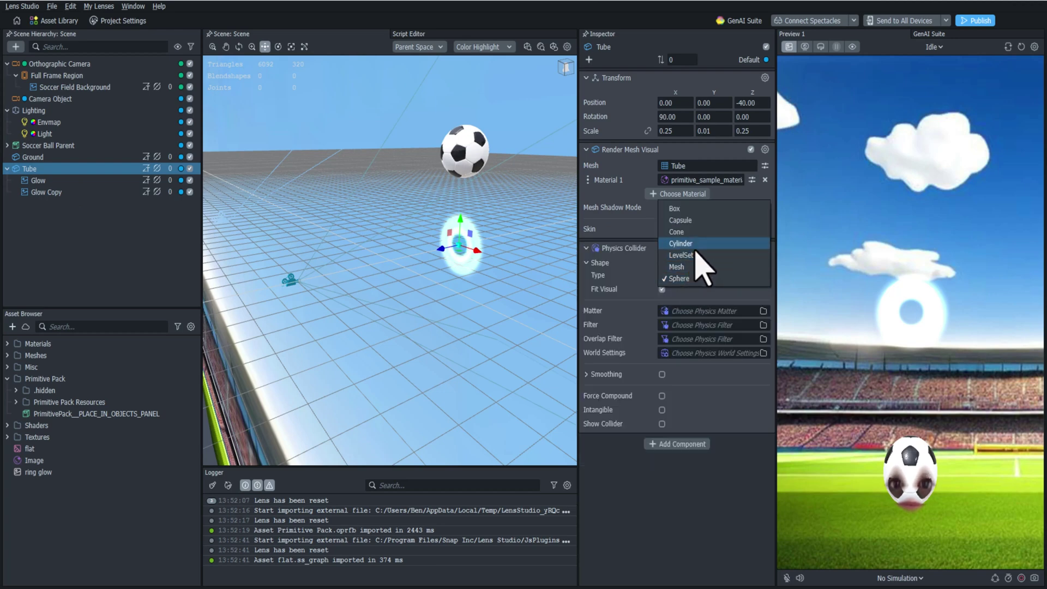
click(697, 250)
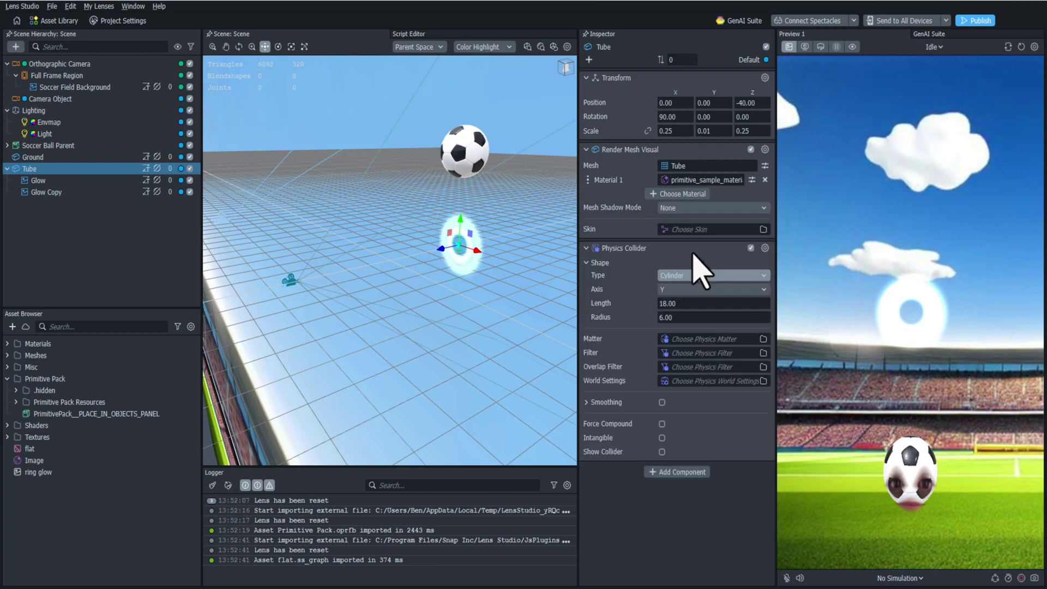
- Hide the Glow and Glow Copy objects and turn on Show Collider for the Tube
click(189, 192)
click(189, 180)
click(114, 172)
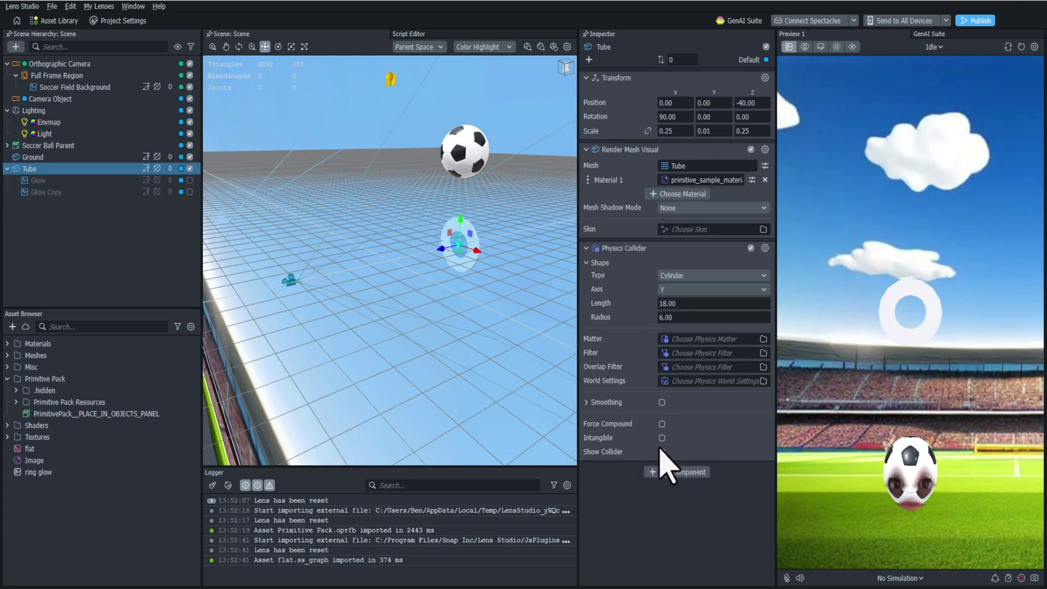
click(662, 451)
- Set the Tube's cylinder collider to a radius of 50 and a length of 500
click(701, 317)
text(60)
key(Return)
click(694, 315)
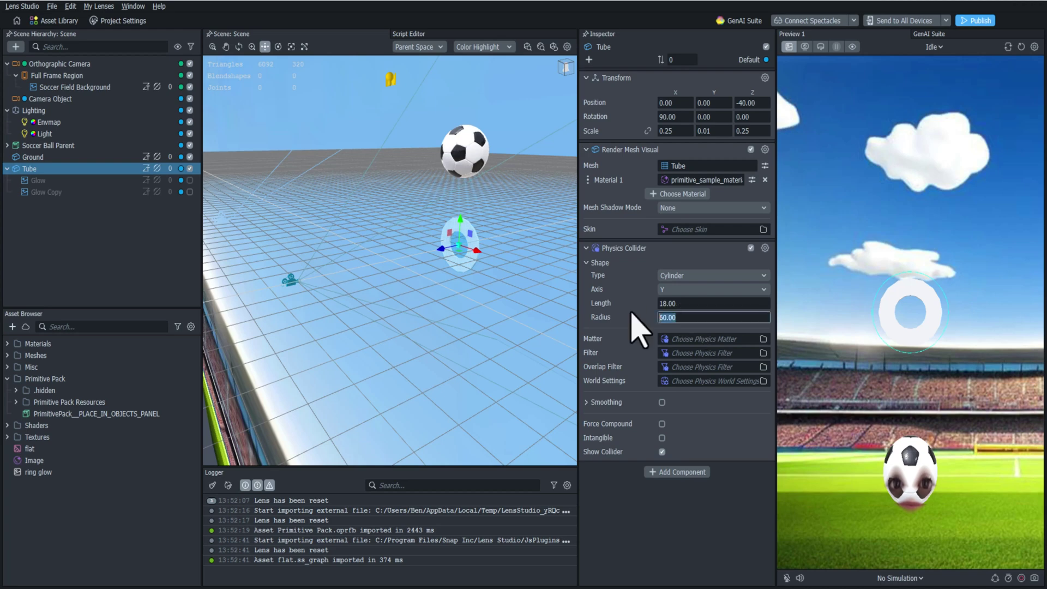
click(677, 303)
text(500)
key(Return)
- Move the Tube to inspect its collider, set the collider length to 5,000 and return the Tube's X and Y position to 0
drag(469, 234, 447, 62)
drag(688, 303, 618, 295)
text(5)
key(Return)
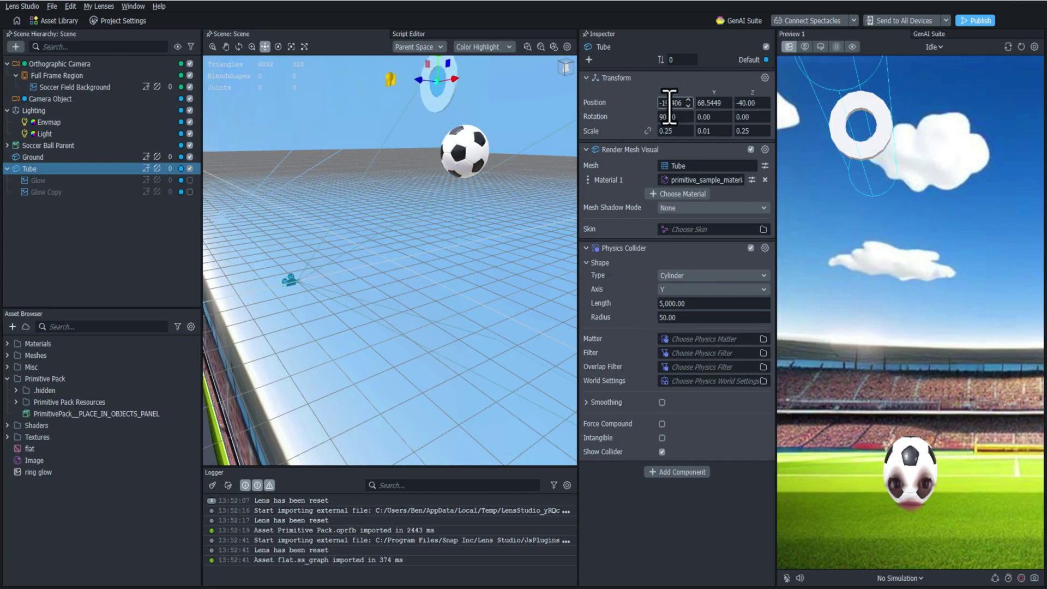
drag(718, 104, 640, 112)
text(0)
key(Return)
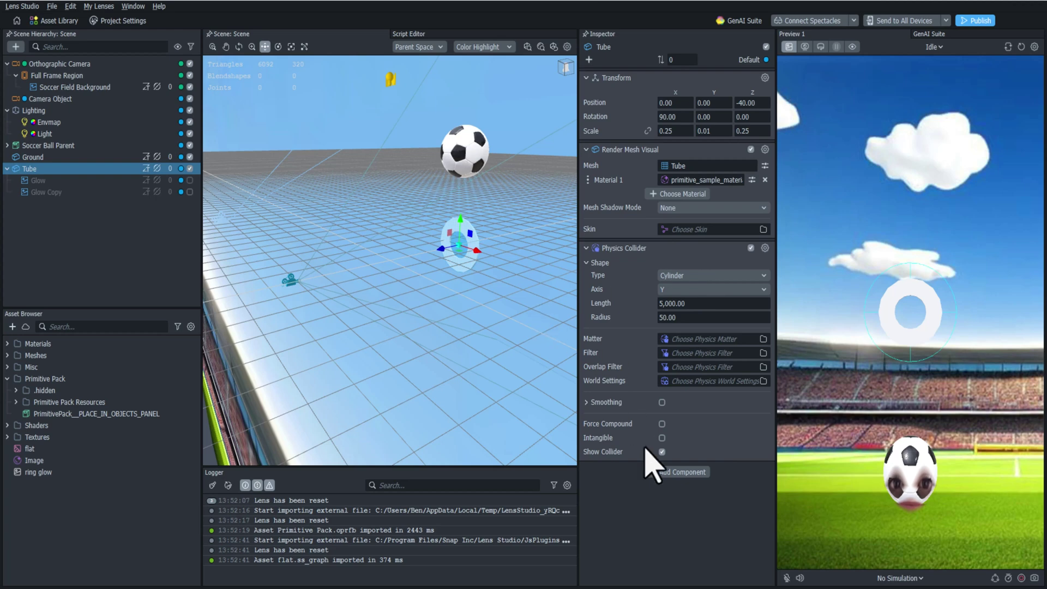
- Turn off Show Collider with both glow objects enabled again, and test the Tube against the ball in the restarted preview
click(190, 192)
click(189, 180)
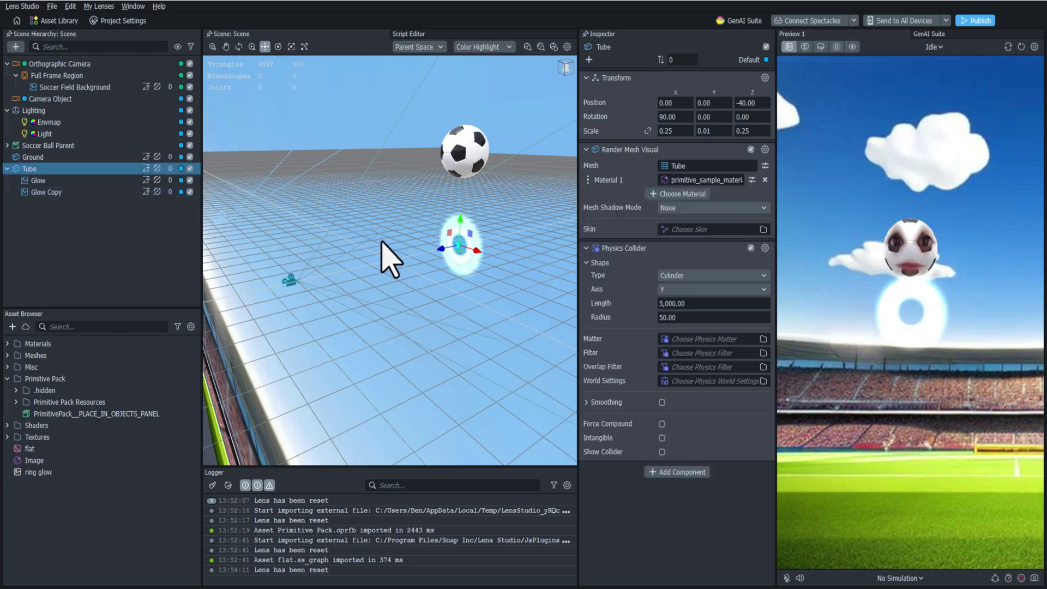
drag(473, 235, 441, 217)
click(1021, 46)
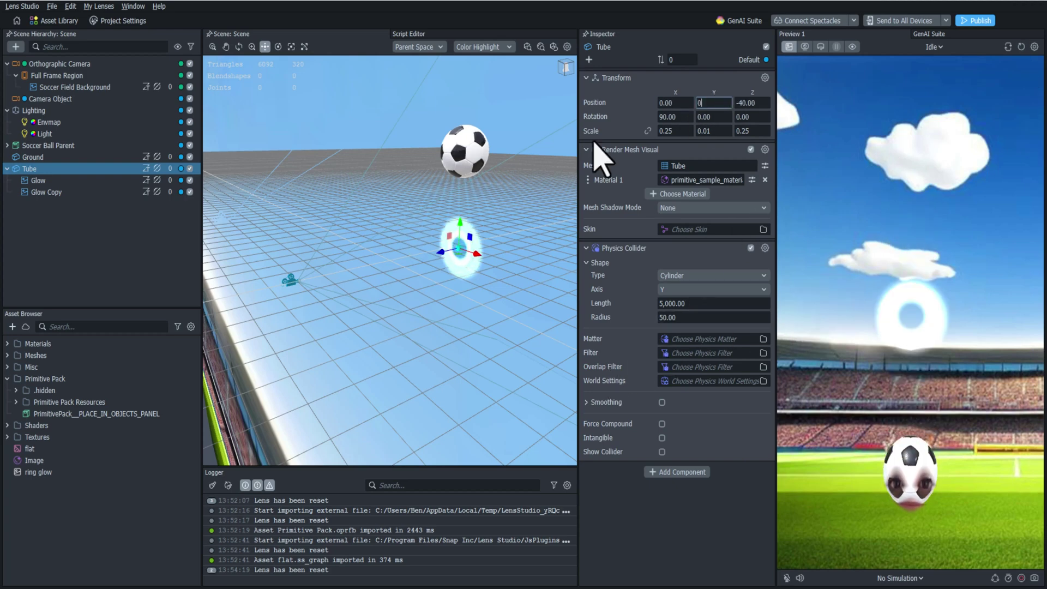
- Create a new JavaScript asset named Game Controller
click(7, 379)
click(12, 326)
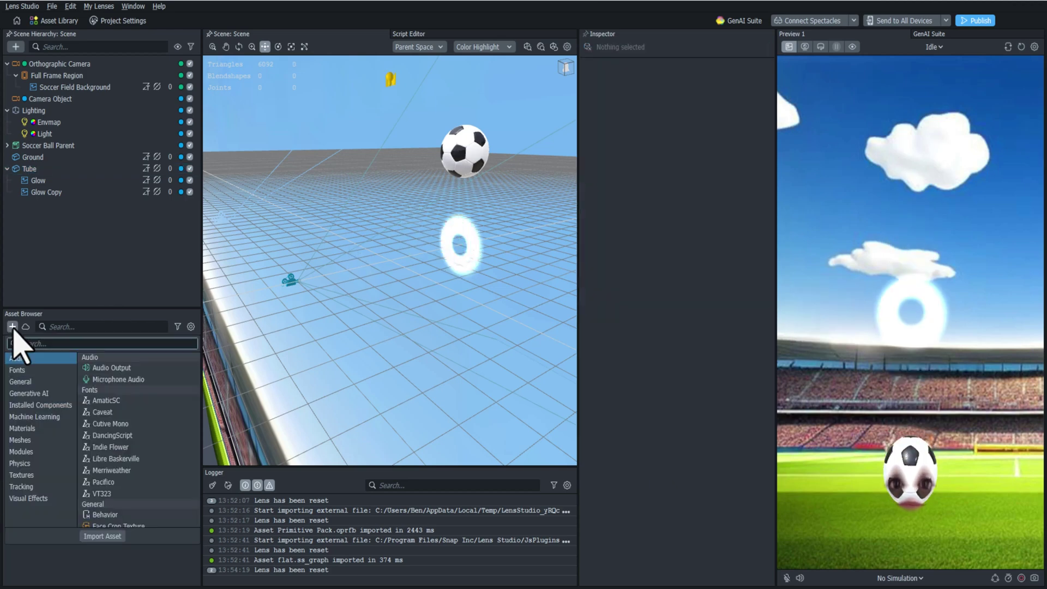
text(script)
key(Down)
key(Return)
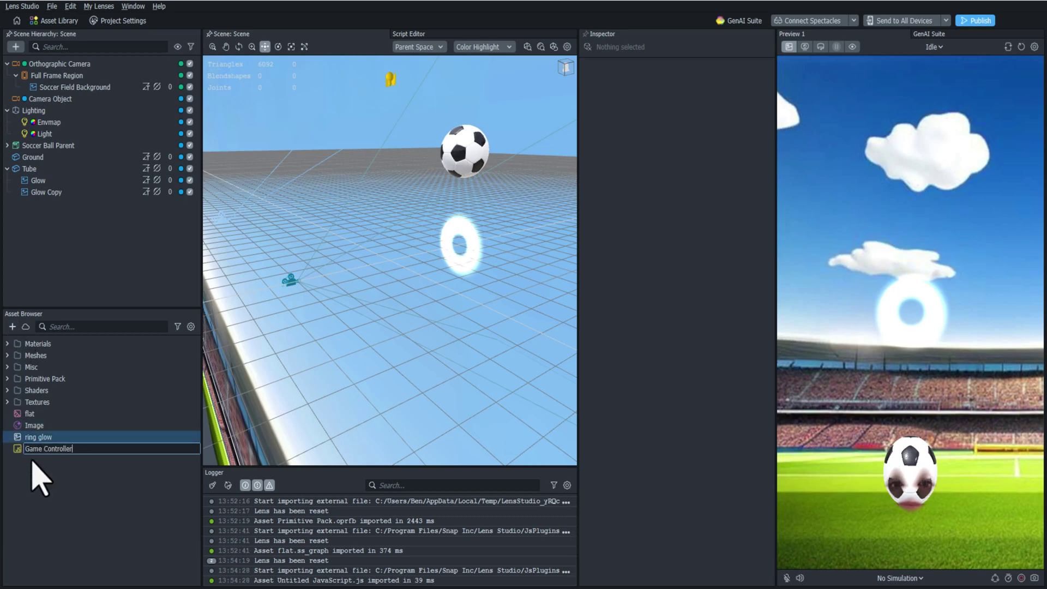
key(Return)
- Add the Game Controller script to the scene and declare a SceneObject input named collider in it, saving the script
drag(28, 425, 102, 256)
double_click(48, 425)
text(// @input SceneObject collider)
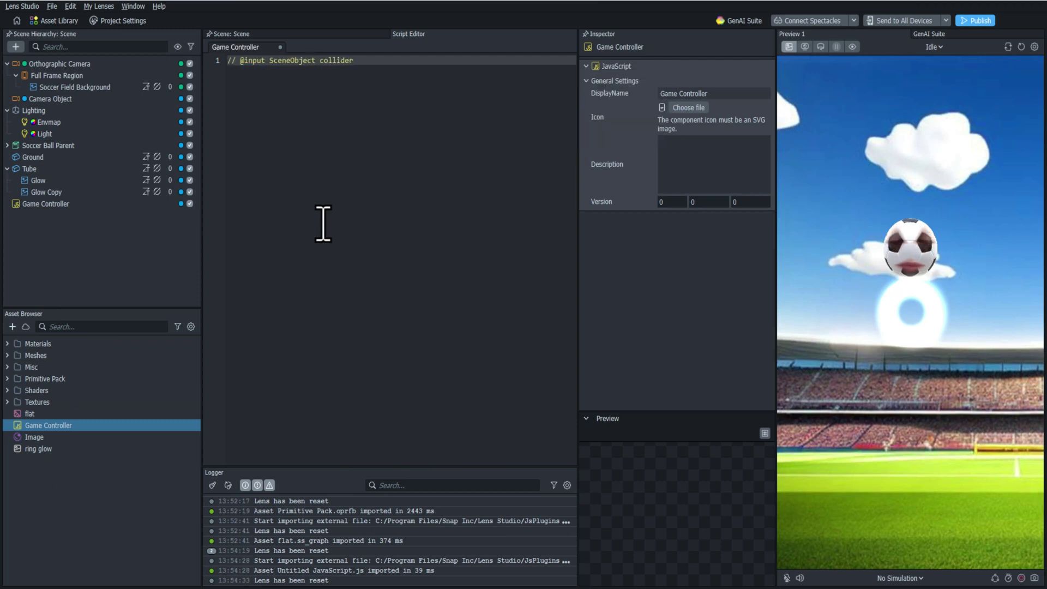
key(ctrl+s)
- Assign the Tube to the script's Collider input and store its transform with var collider = script.collider.getTransform();
click(32, 204)
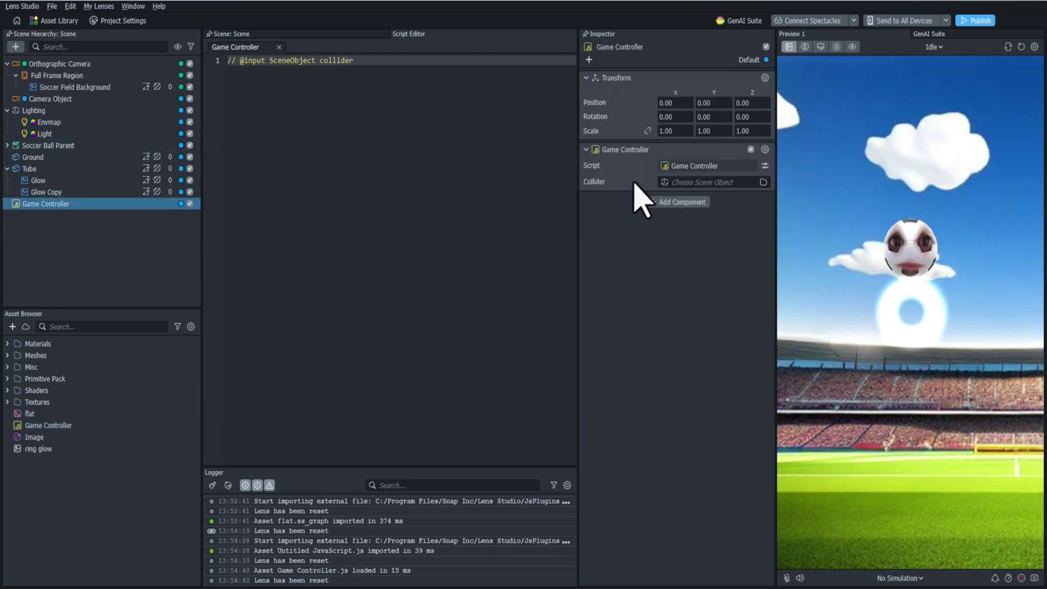
drag(58, 169, 676, 182)
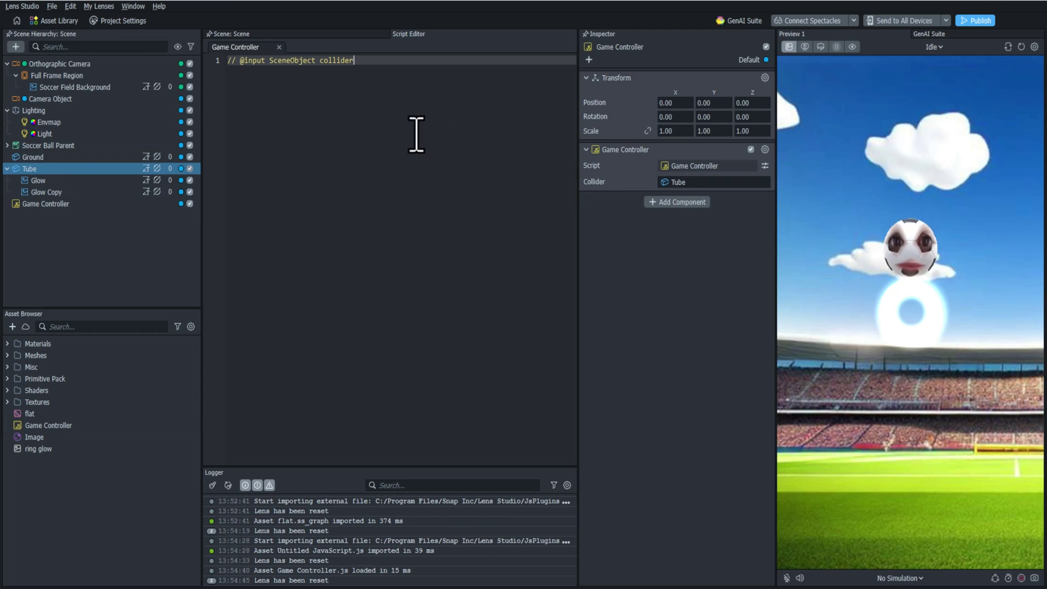
key(Return)
key(Return)
text(var collider = script.collider.getTransfo)
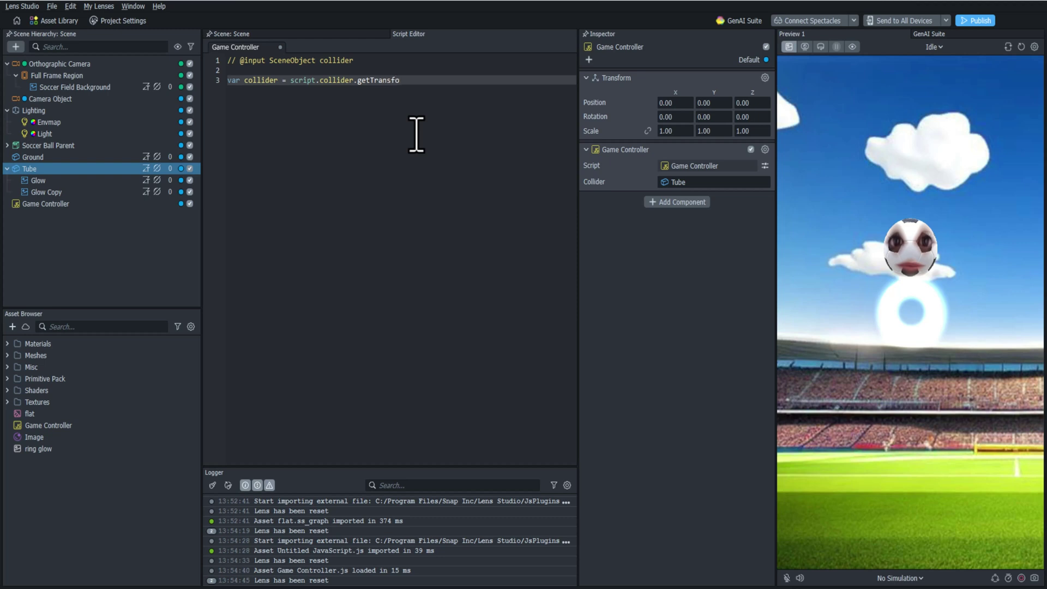
key(Return)
- Add an empty function named onTouch() below the collider variable
key(Return)
text(function)
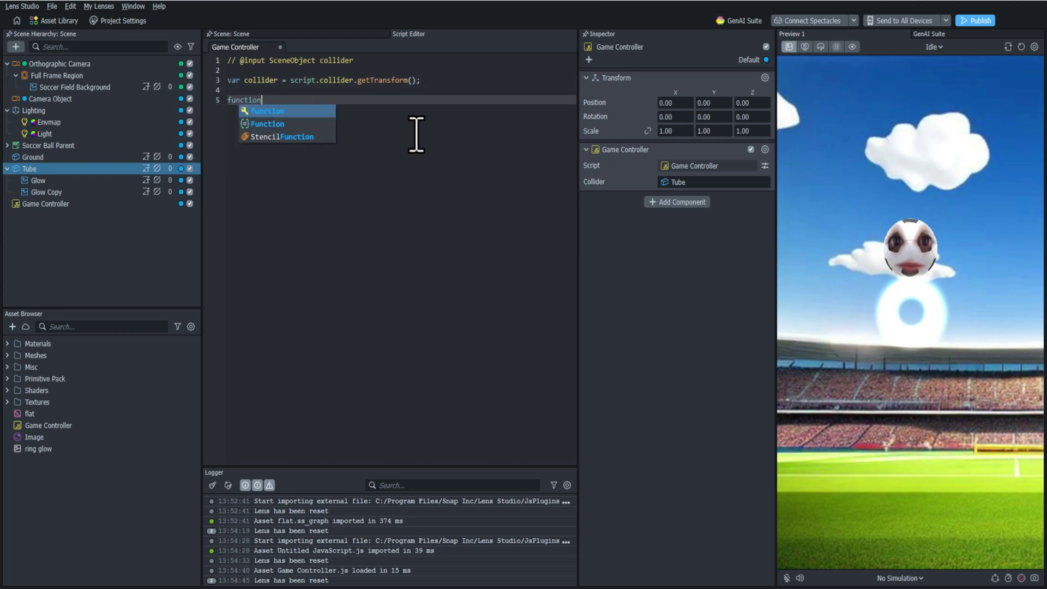
text( onTouch()
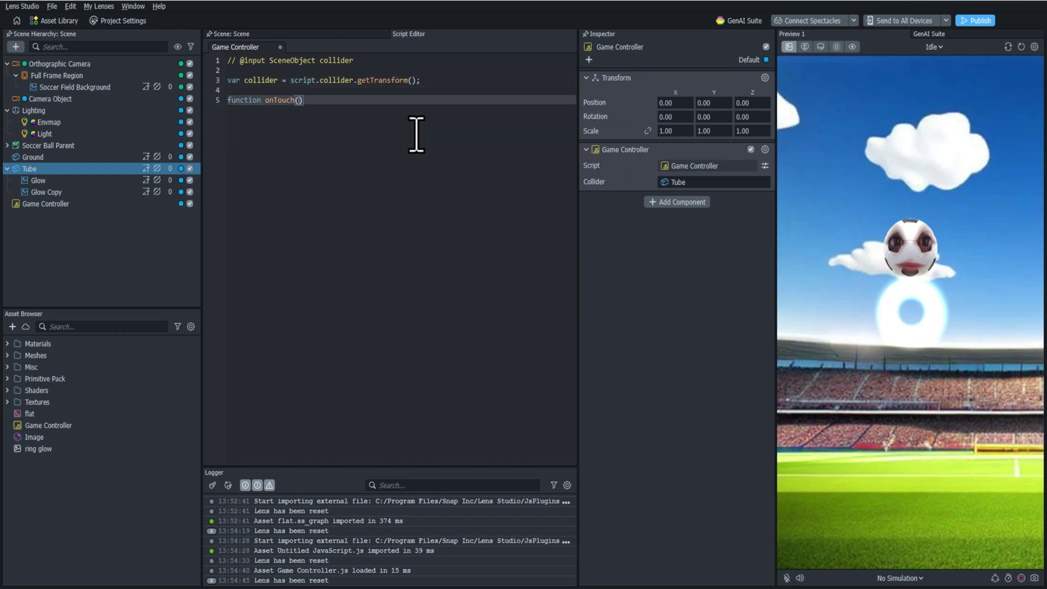
text() {)
key(Return)
- Below the function, create a TouchStartEvent and bind it to onTouch
key(Down)
key(End)
key(Return)
text(script.createEvent("touchSt)
key(Return)
key(End)
text(.bind(touchs)
key(BackSpace)
key(BackSpace)
key(BackSpace)
key(BackSpace)
key(BackSpace)
key(BackSpace)
text(onTouch)
key(End)
text(;)
- Create a TouchMoveEvent that is also bound to onTouch, and save the script
key(Return)
text(script.)
key(Return)
text(("Touchm)
key(Return)
key(End)
text(.bind(on)
key(Return)
text();)
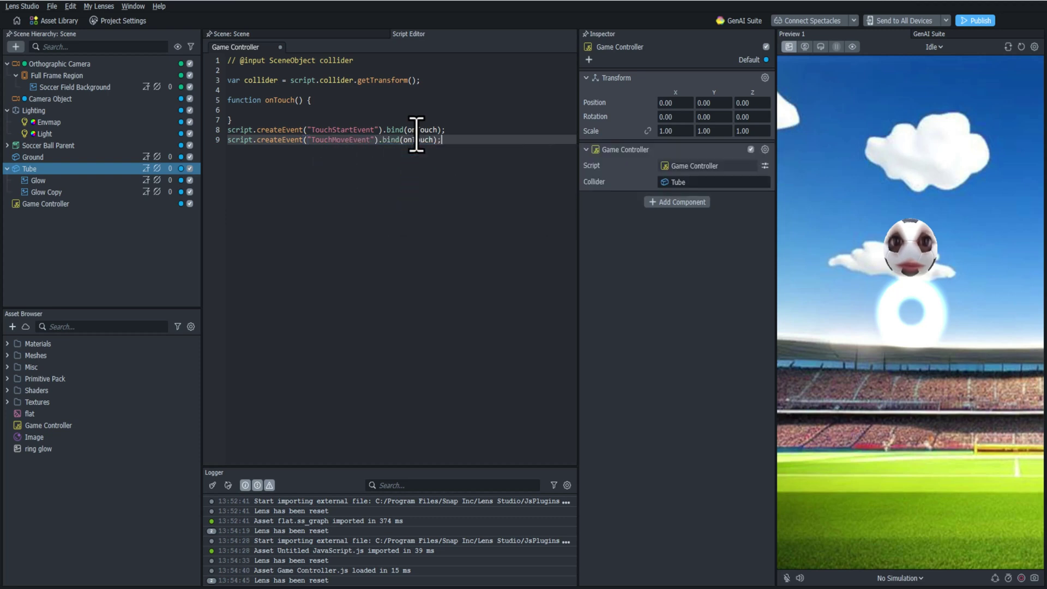
key(ctrl+s)
- Give the onTouch function an eventData parameter
click(272, 110)
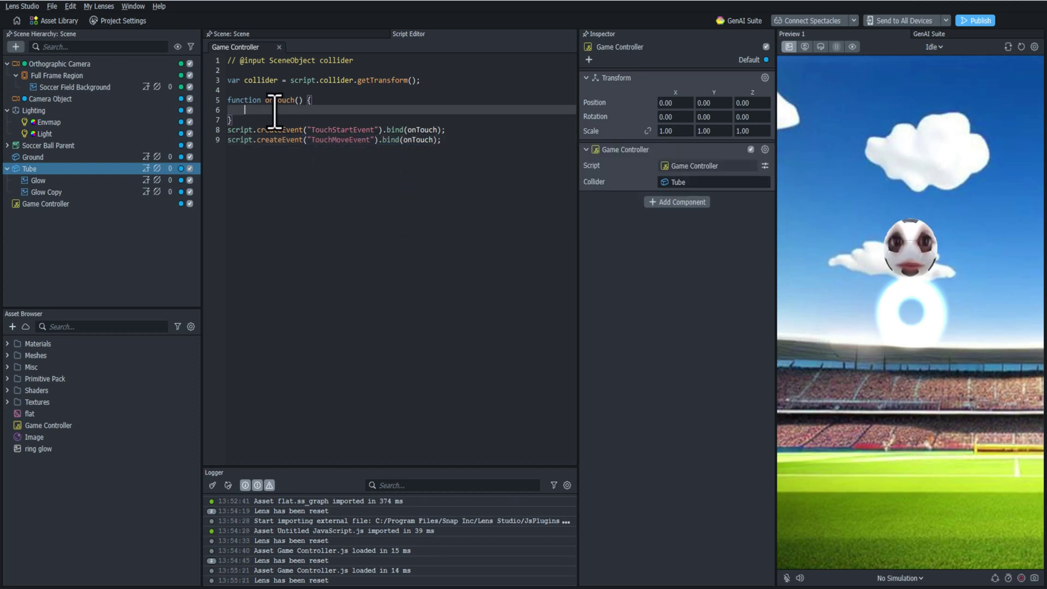
click(297, 100)
text(eventData)
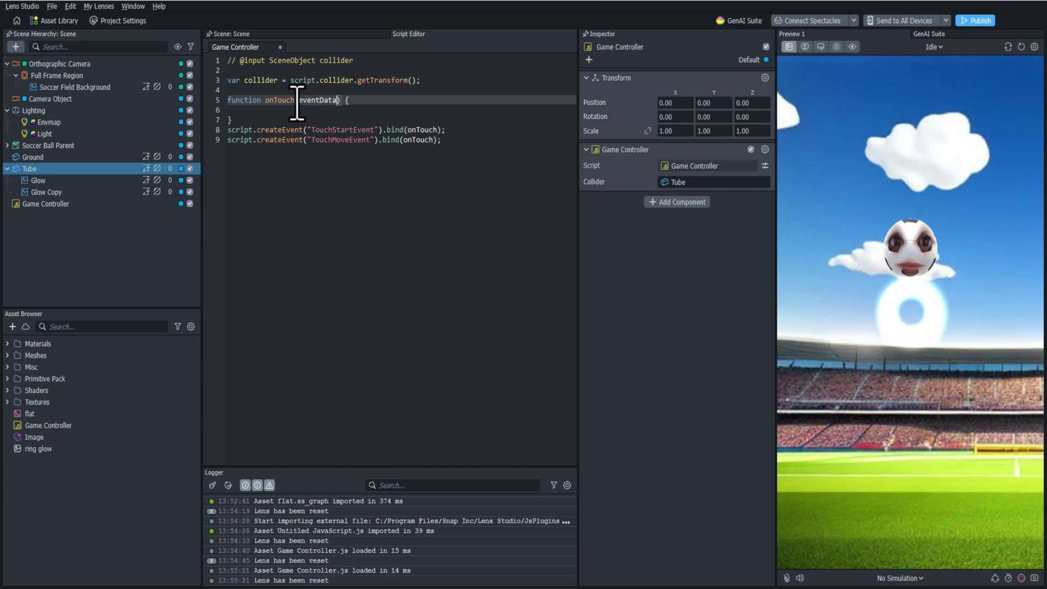
- Declare a touchPosition variable below the collider variable and start its assignment inside onTouch
click(261, 90)
key(Return)
text(var touchP)
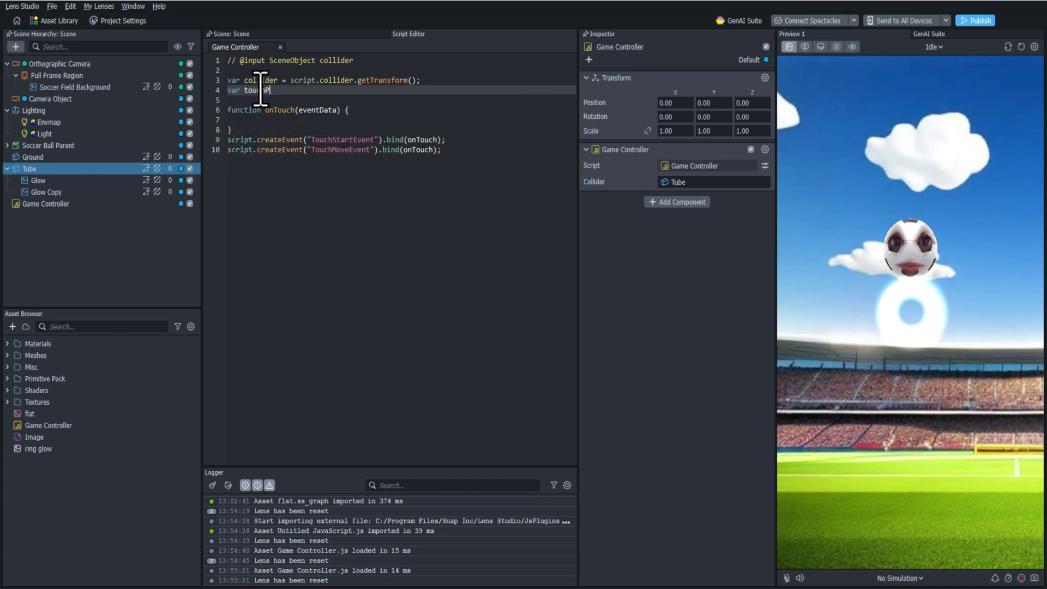
click(256, 120)
key(Tab)
text(touchPosition)
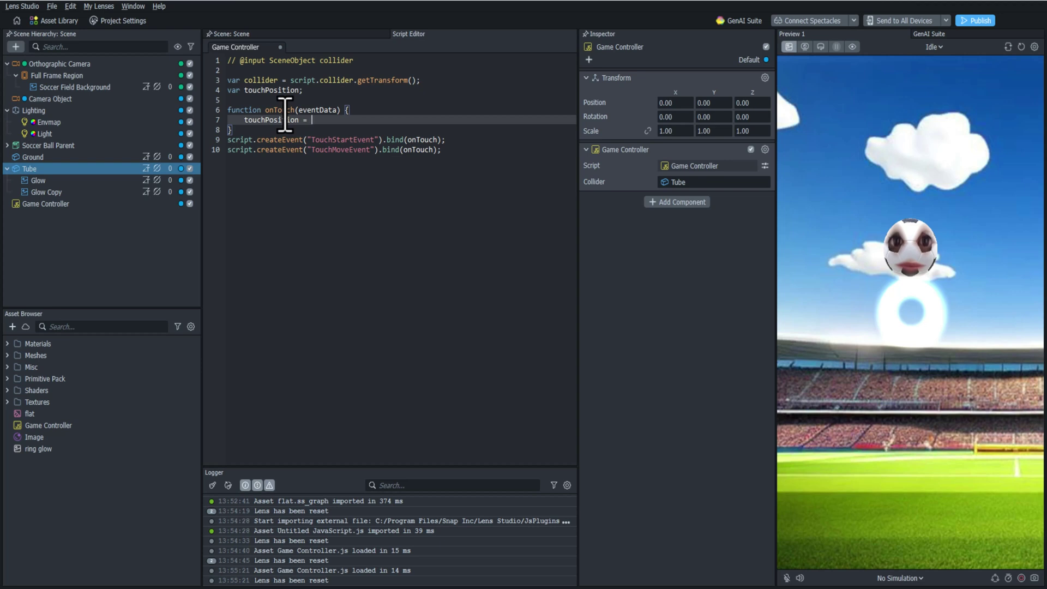
- Declare a Component.Camera input named cam, save the script and assign Camera Object to the Cam input
click(352, 62)
key(Return)
text(// @in)
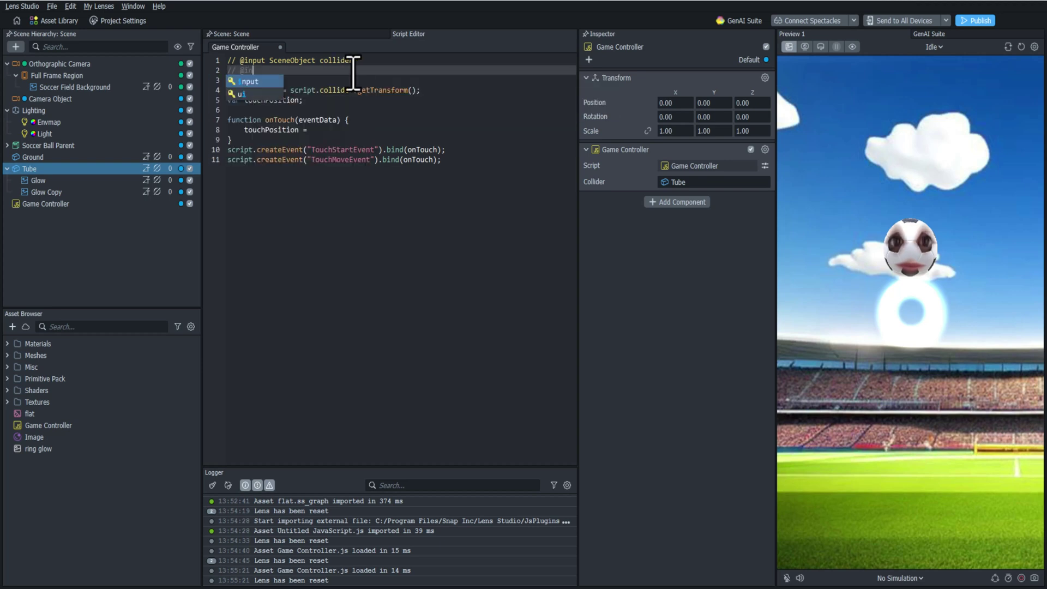
text(put Component.Camera ca)
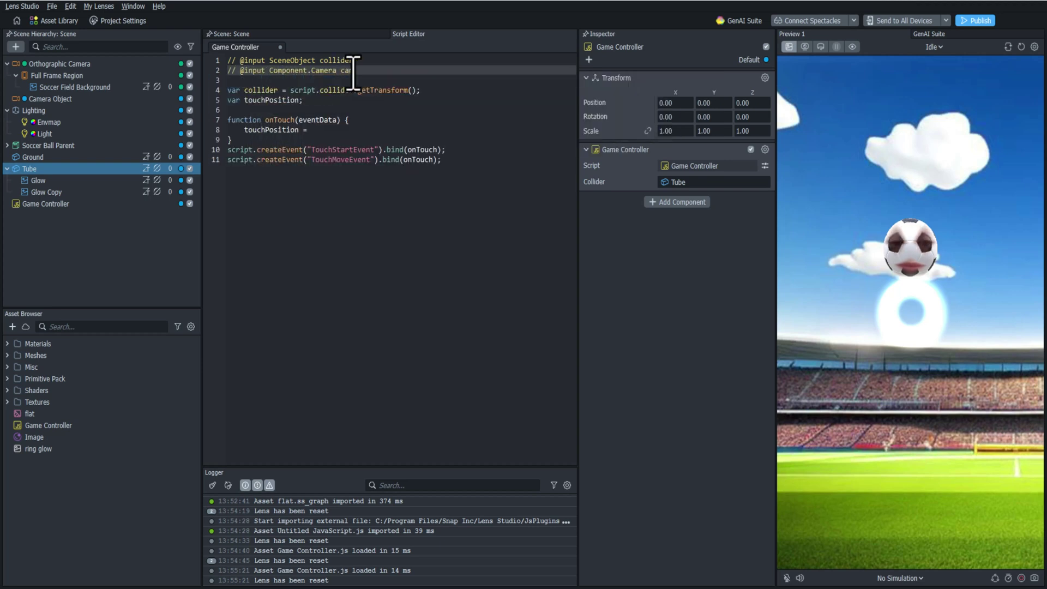
text(m)
key(ctrl+s)
drag(49, 99, 685, 198)
- Set touchPosition to script.cam.screenSpaceToWorldSpace with eventData.getTouchPosition() as its first argument
click(331, 130)
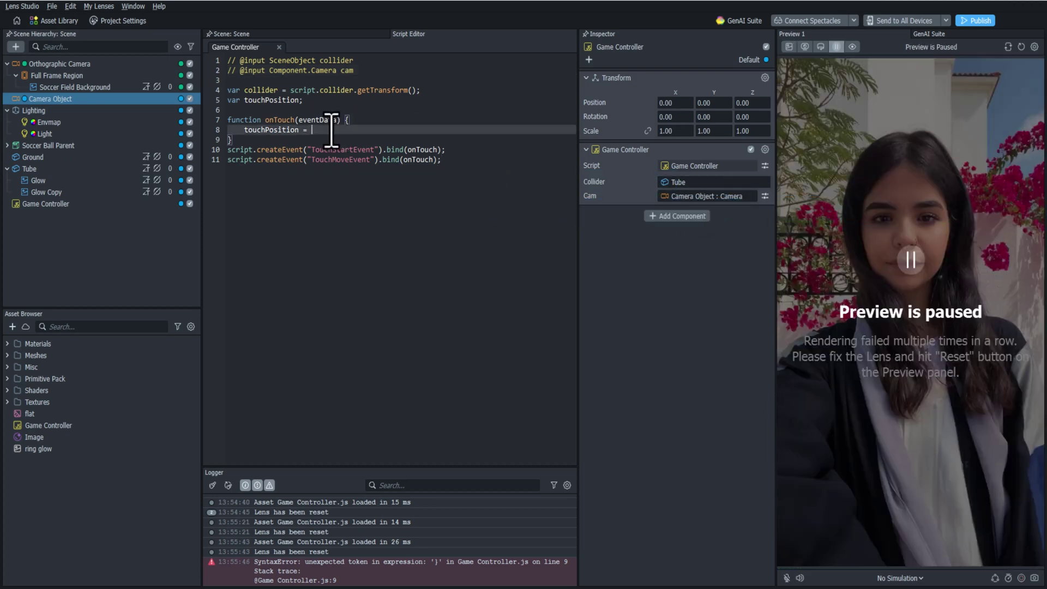
text(script.cam.)
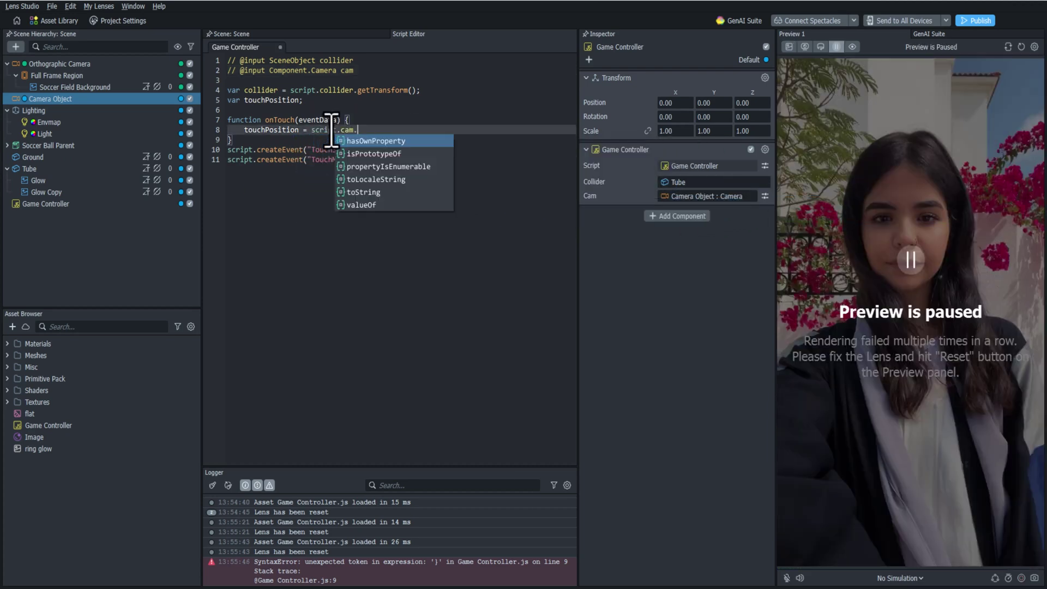
text(scre)
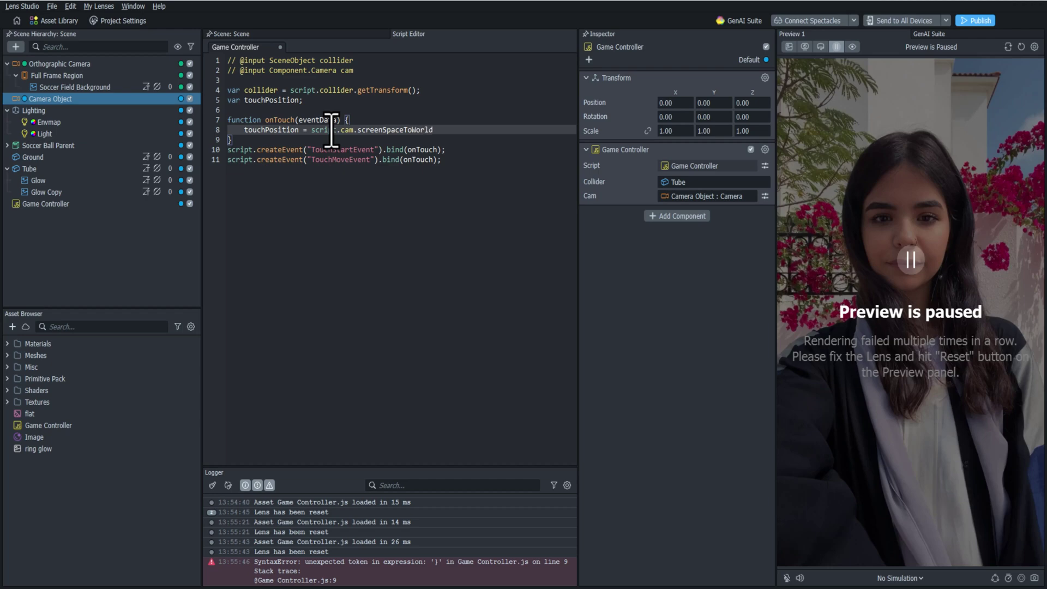
text(eventData.)
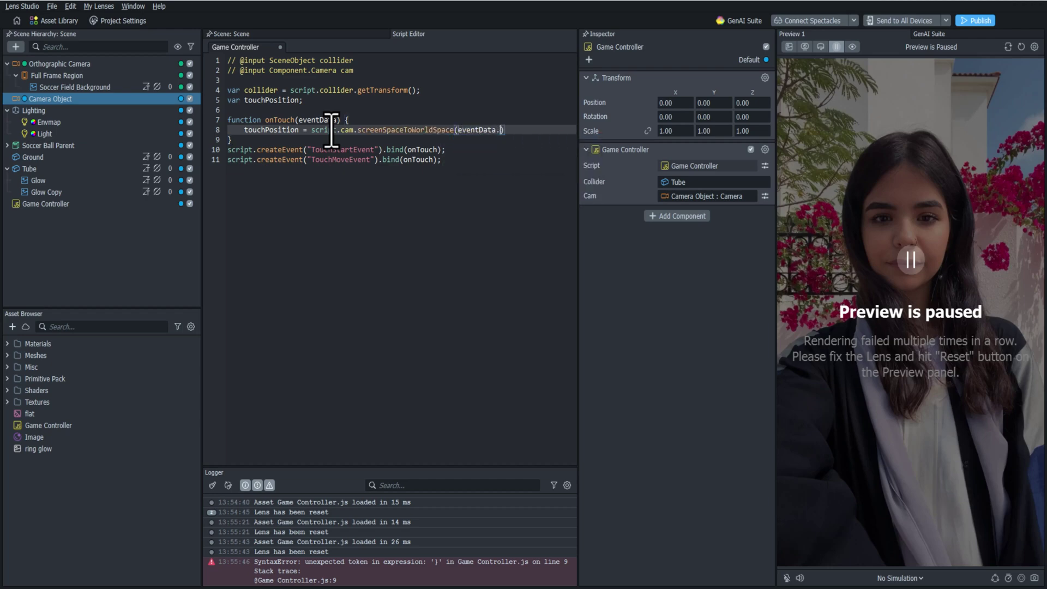
text((),)
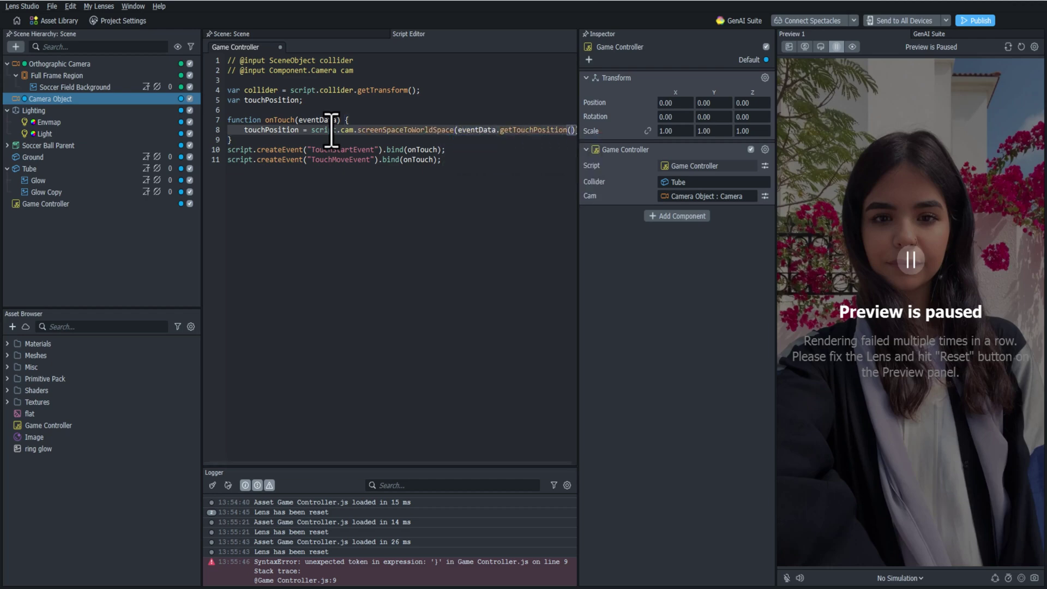
- Declare var zDepth = 80 below touchPosition, using the Z positions of Camera Object and the Tube to work out the distance
click(313, 101)
key(Return)
text(var zDepth =)
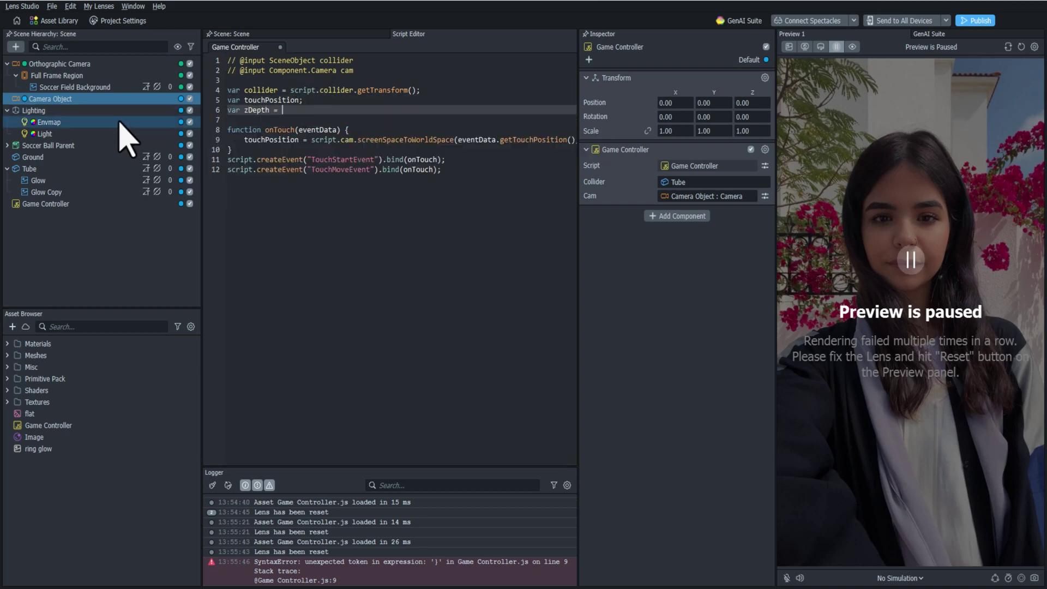
click(103, 100)
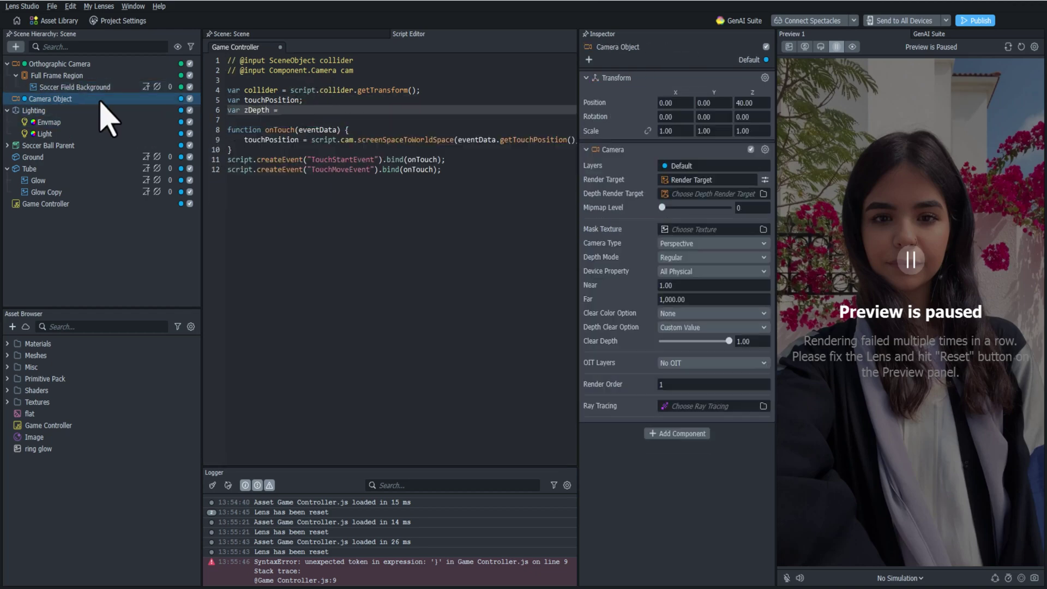
click(54, 169)
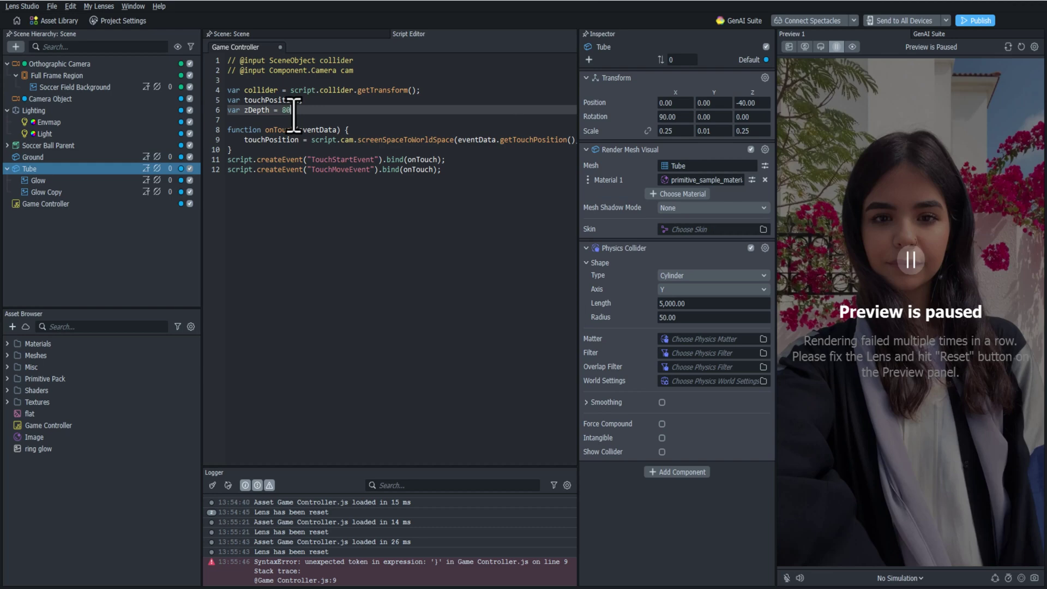
- Pass zDepth as the second argument of screenSpaceToWorldSpace, then save the script and reset the preview
click(573, 139)
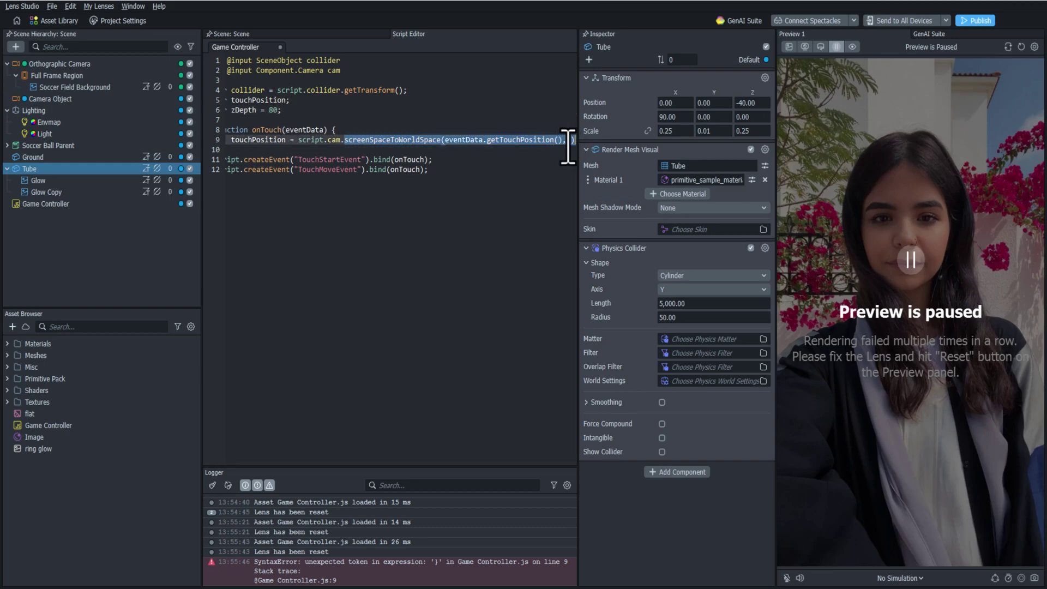
text(, zDepth)
key(Return)
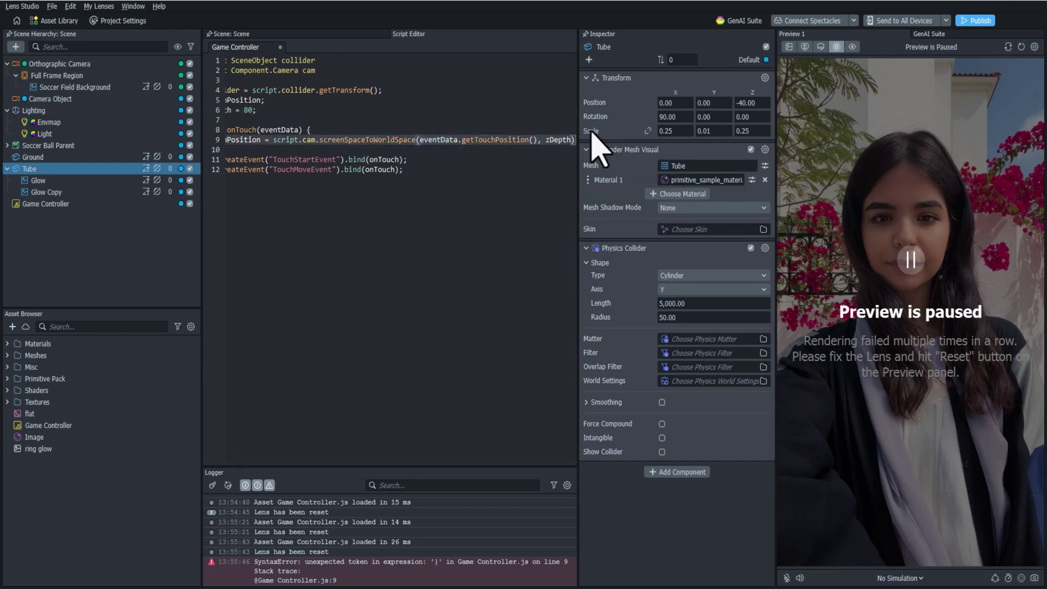
text(;)
key(ctrl+s)
click(1021, 46)
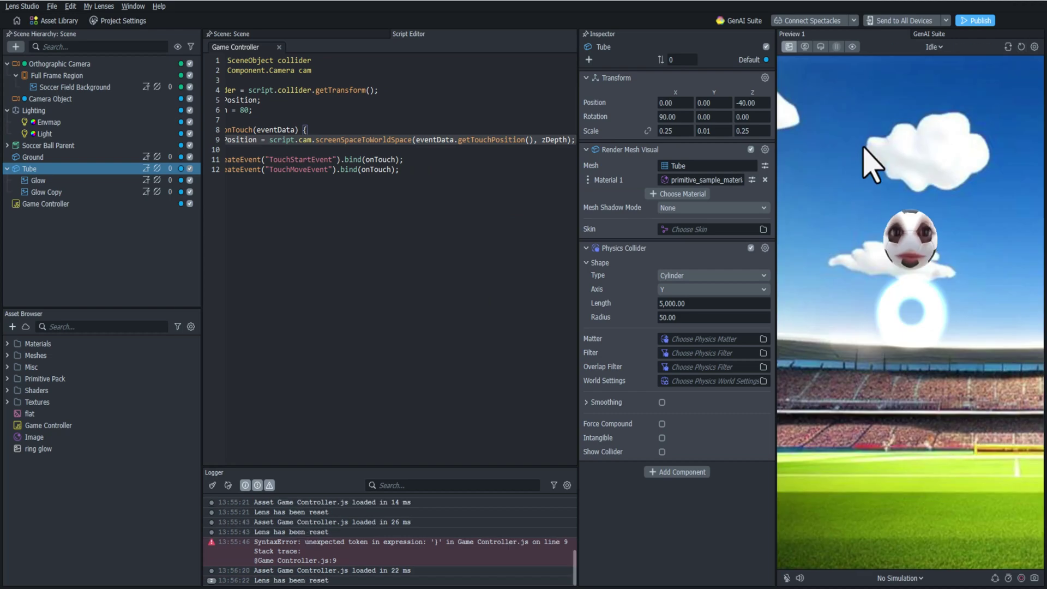
- Add collider.setLocalPosition(touchPosition); at the end of onTouch, save the script and test moving the ring in the restarted preview
key(Return)
text(collider.setLocalPosit)
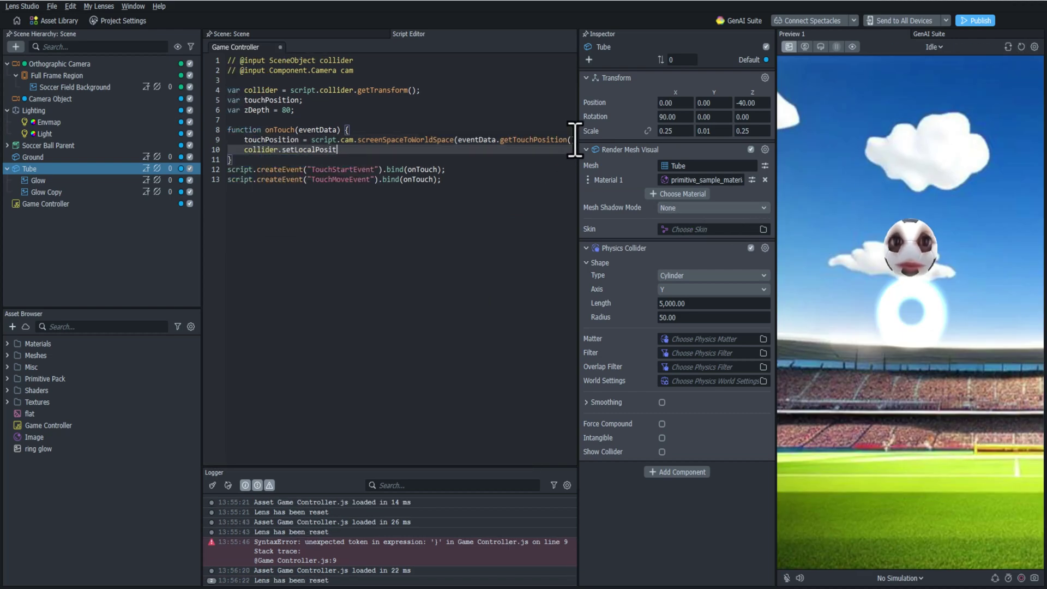
key(Return)
text();)
key(ctrl+s)
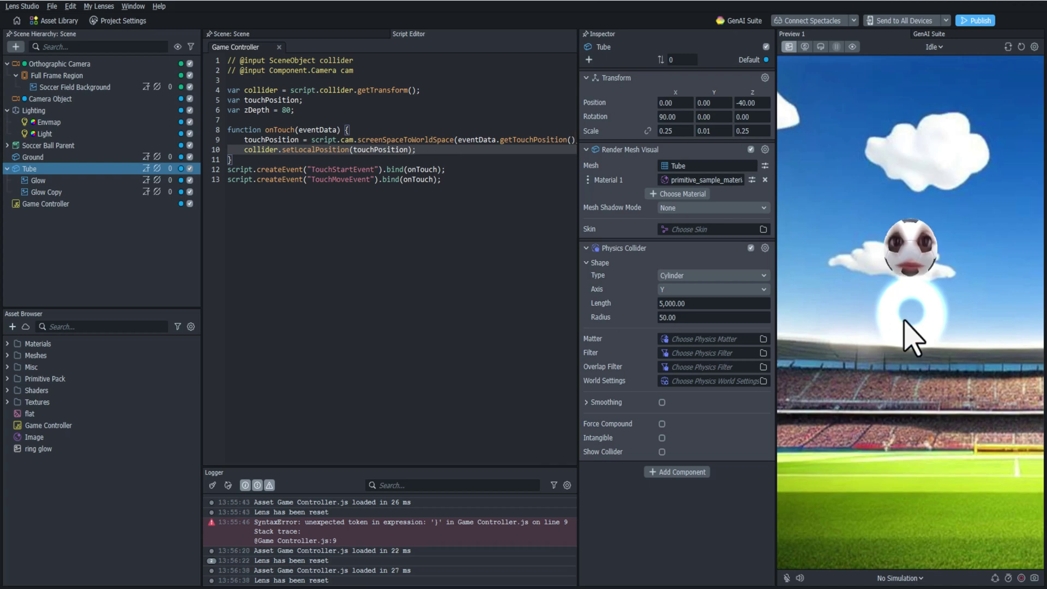
click(1020, 47)
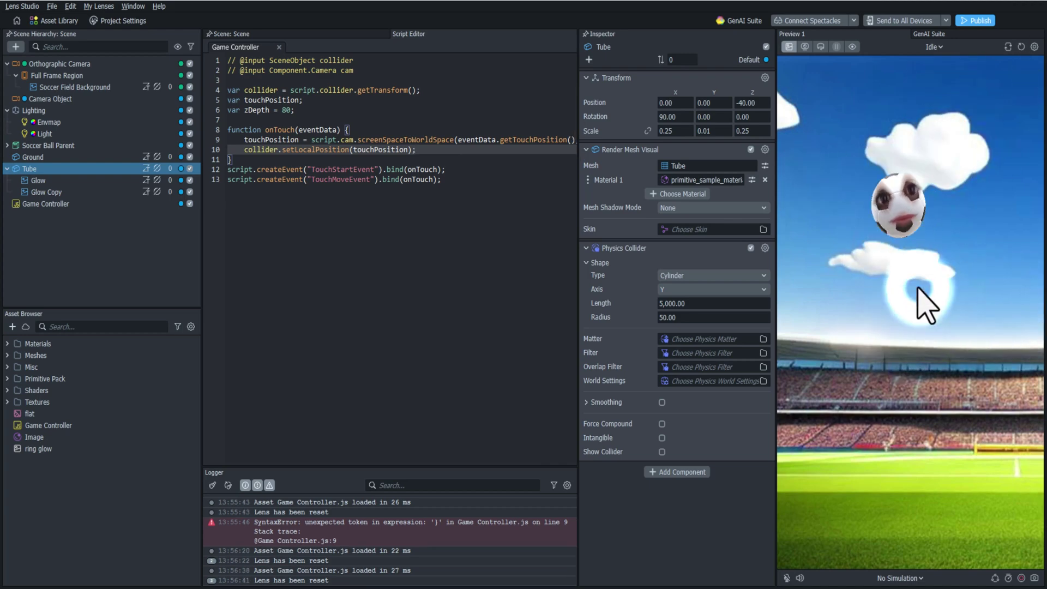